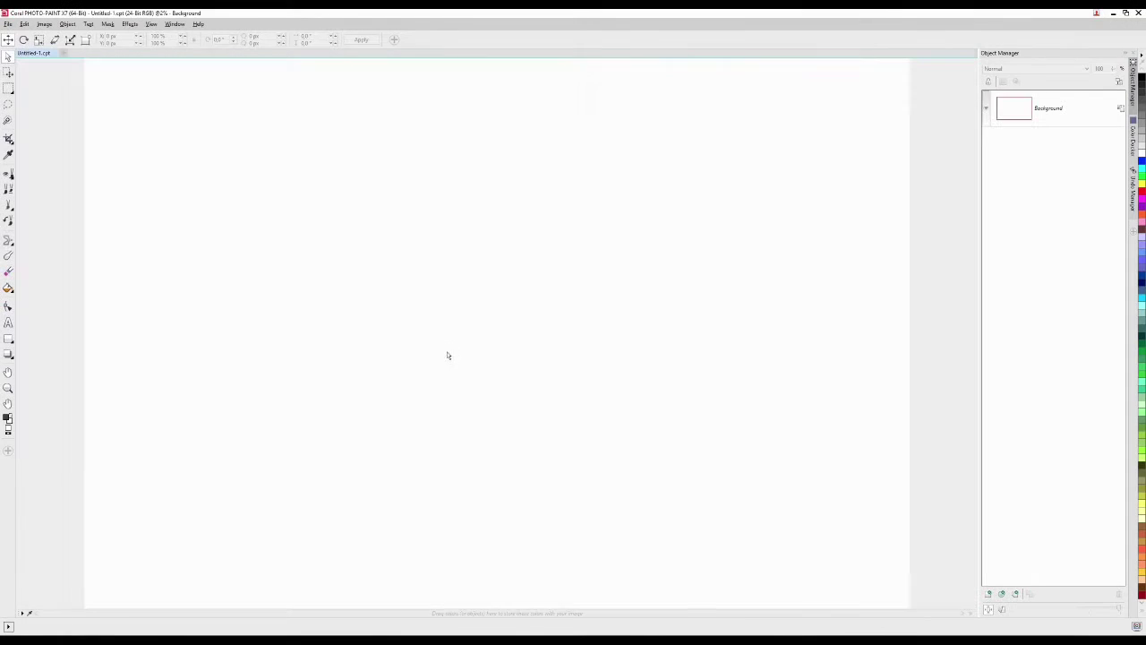
# Add a new object above the background and paint several short test strokes on it with the Custom Art Brush.
pyautogui.click(989, 595)
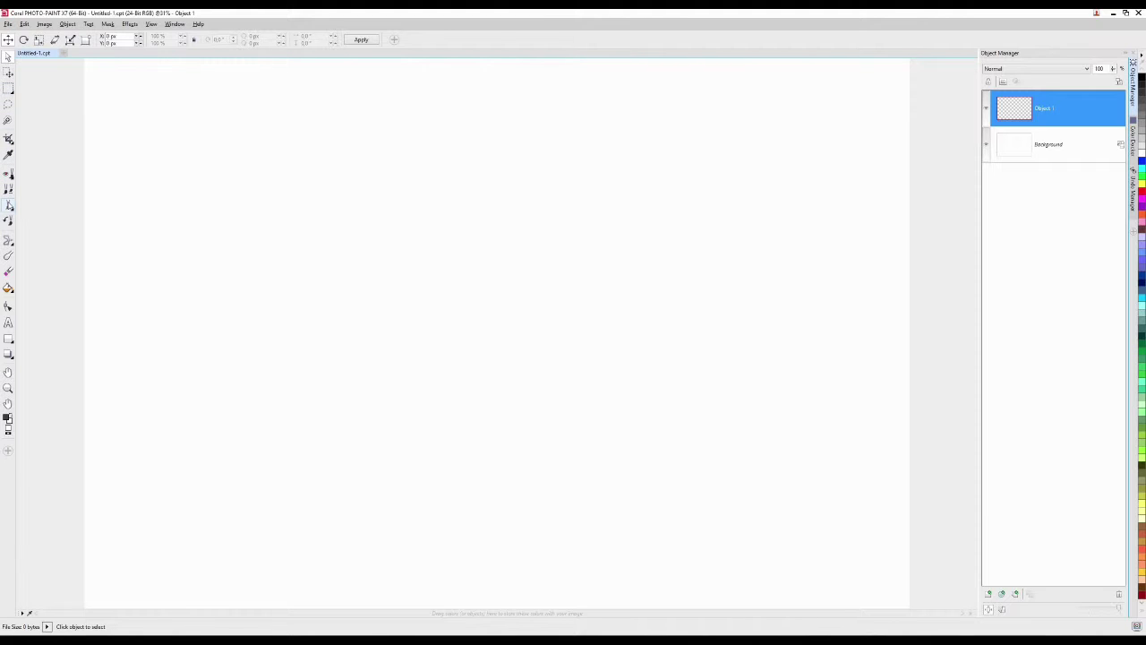
pyautogui.press('p')
pyautogui.moveTo(511, 204)
pyautogui.mouseDown()
pyautogui.moveTo(507, 260)
pyautogui.moveTo(519, 258)
pyautogui.mouseUp()
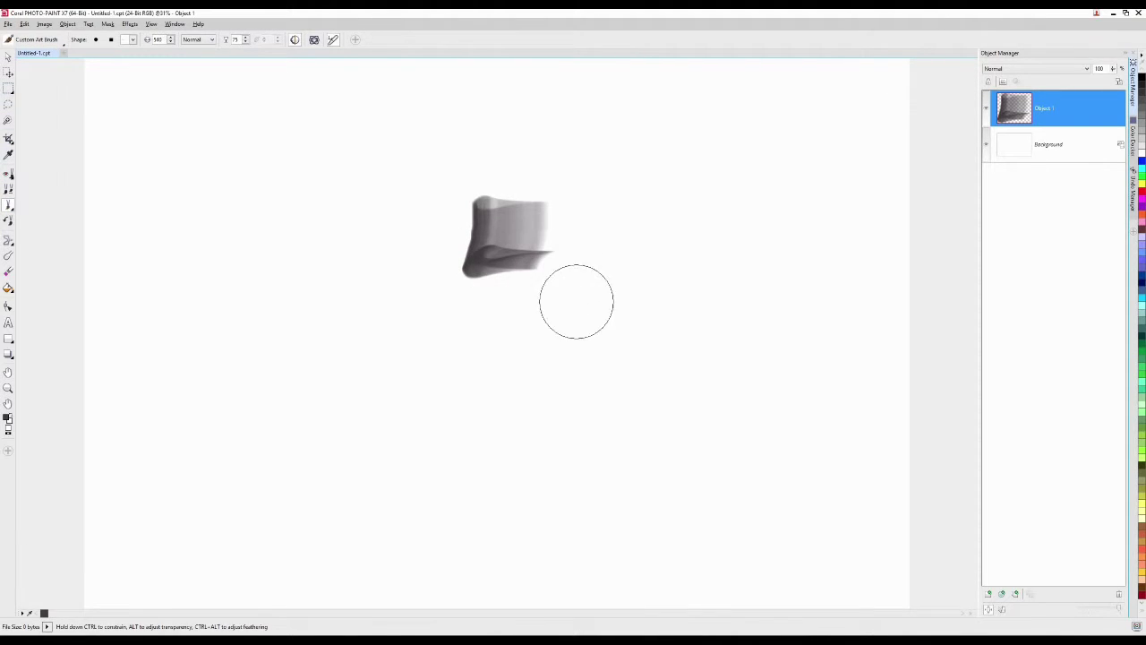
pyautogui.moveTo(576, 301); pyautogui.dragTo(576, 330)
pyautogui.moveTo(470, 472)
pyautogui.mouseDown()
pyautogui.moveTo(519, 406)
pyautogui.moveTo(558, 438)
pyautogui.moveTo(591, 435)
pyautogui.moveTo(509, 335)
pyautogui.mouseUp()
pyautogui.moveTo(681, 307)
pyautogui.mouseDown()
pyautogui.moveTo(736, 384)
pyautogui.moveTo(765, 381)
pyautogui.mouseUp()
# Show the Color Docker and paint long freehand strokes across the upper and left parts of the canvas.
pyautogui.click(1134, 136)
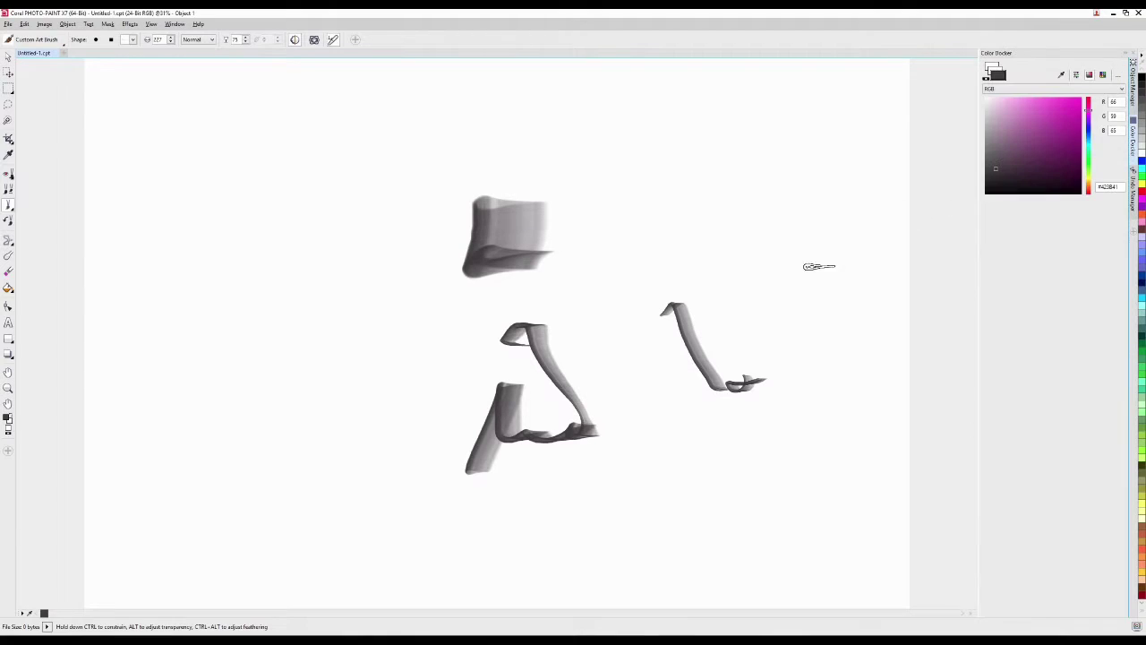
pyautogui.moveTo(748, 264)
pyautogui.mouseDown()
pyautogui.moveTo(645, 242)
pyautogui.moveTo(498, 238)
pyautogui.moveTo(206, 367)
pyautogui.mouseUp()
pyautogui.moveTo(170, 412)
pyautogui.mouseDown()
pyautogui.moveTo(345, 154)
pyautogui.moveTo(295, 280)
pyautogui.moveTo(349, 401)
pyautogui.moveTo(428, 396)
pyautogui.moveTo(435, 285)
pyautogui.moveTo(464, 344)
pyautogui.mouseUp()
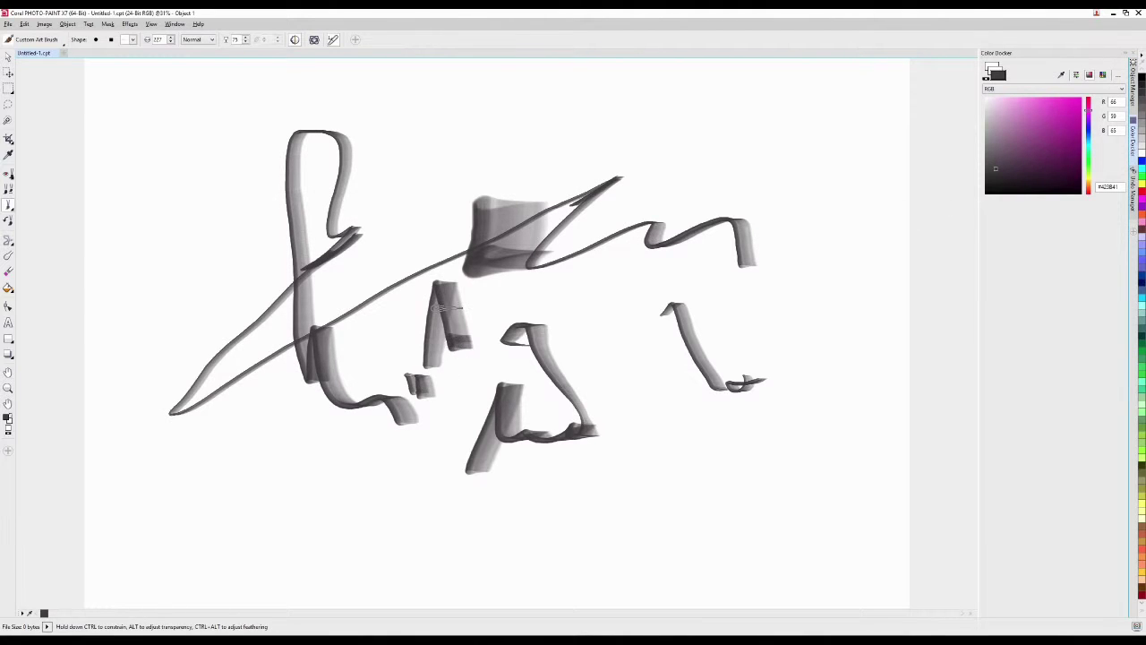
# Scribble densely across the canvas with the Medium Hard art brush and clear all strokes from the object.
pyautogui.click(66, 46)
pyautogui.click(126, 151)
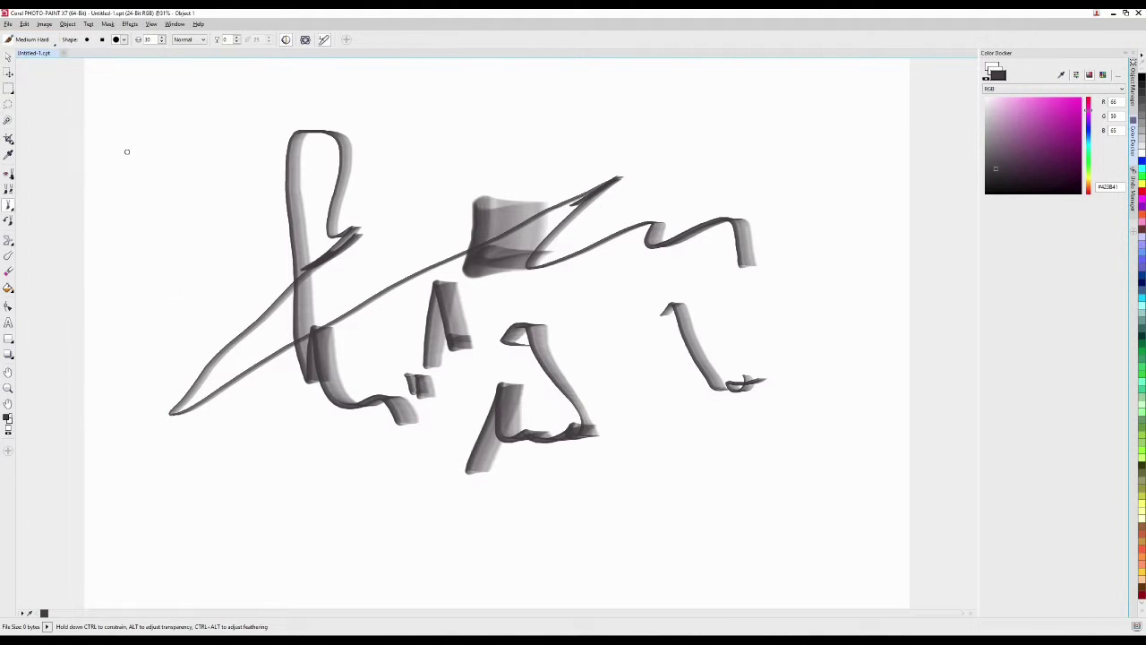
pyautogui.moveTo(603, 340)
pyautogui.mouseDown()
pyautogui.moveTo(591, 380)
pyautogui.moveTo(613, 456)
pyautogui.moveTo(305, 376)
pyautogui.moveTo(885, 262)
pyautogui.moveTo(591, 264)
pyautogui.moveTo(154, 409)
pyautogui.moveTo(761, 435)
pyautogui.moveTo(434, 242)
pyautogui.moveTo(314, 274)
pyautogui.moveTo(202, 452)
pyautogui.mouseUp()
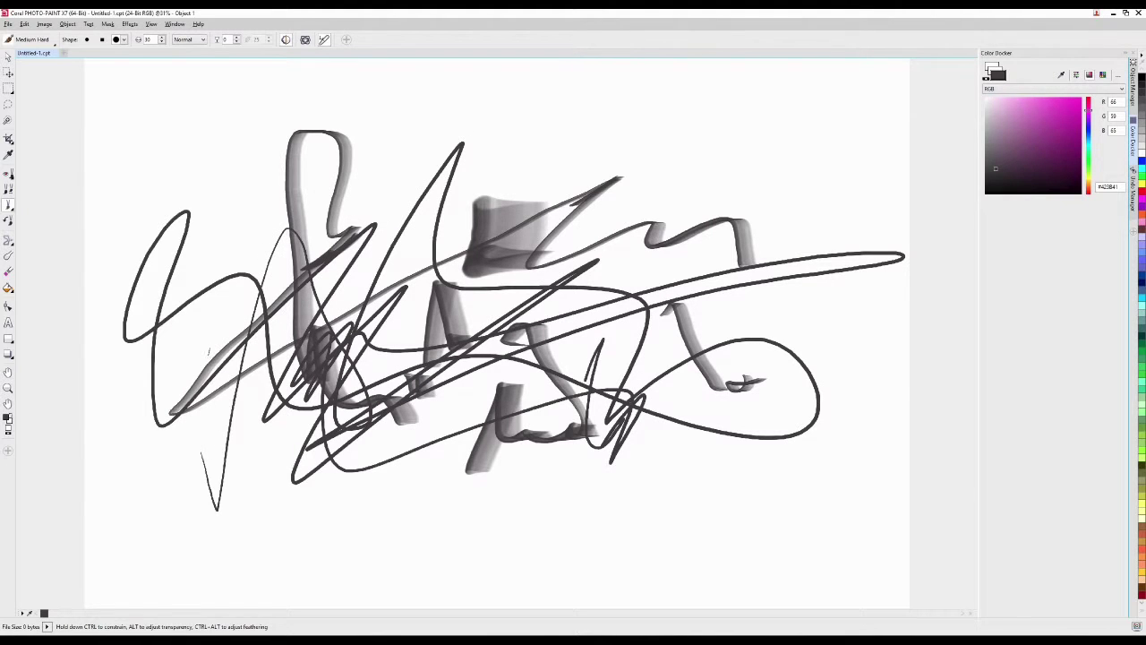
pyautogui.moveTo(215, 511)
pyautogui.mouseDown()
pyautogui.moveTo(212, 533)
pyautogui.moveTo(229, 484)
pyautogui.moveTo(254, 475)
pyautogui.moveTo(332, 520)
pyautogui.moveTo(486, 568)
pyautogui.moveTo(561, 537)
pyautogui.moveTo(656, 605)
pyautogui.moveTo(677, 570)
pyautogui.moveTo(708, 170)
pyautogui.moveTo(645, 130)
pyautogui.moveTo(488, 502)
pyautogui.moveTo(860, 268)
pyautogui.moveTo(537, 268)
pyautogui.moveTo(680, 304)
pyautogui.moveTo(170, 547)
pyautogui.moveTo(806, 62)
pyautogui.moveTo(860, 58)
pyautogui.moveTo(694, 483)
pyautogui.moveTo(170, 269)
pyautogui.moveTo(421, 519)
pyautogui.moveTo(474, 215)
pyautogui.moveTo(492, 501)
pyautogui.moveTo(89, 363)
pyautogui.moveTo(663, 246)
pyautogui.moveTo(529, 484)
pyautogui.moveTo(405, 429)
pyautogui.mouseUp()
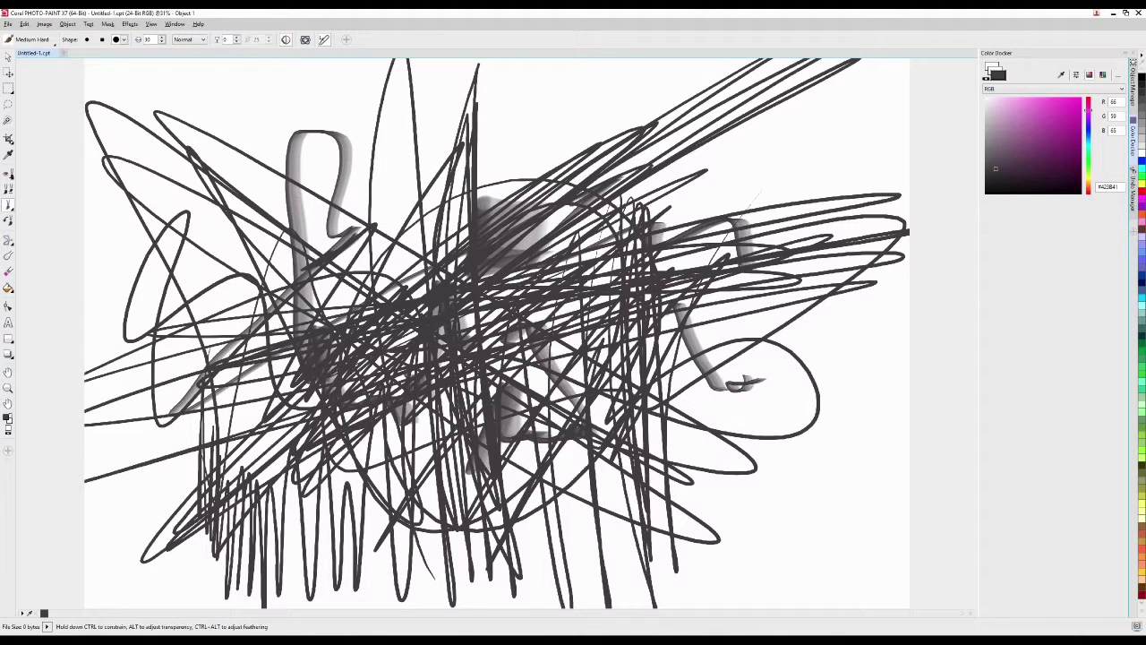
pyautogui.press('Delete')
# Select the 2B pencil, set the paint color to black and sketch thin zigzag test lines near the canvas center.
pyautogui.click(54, 43)
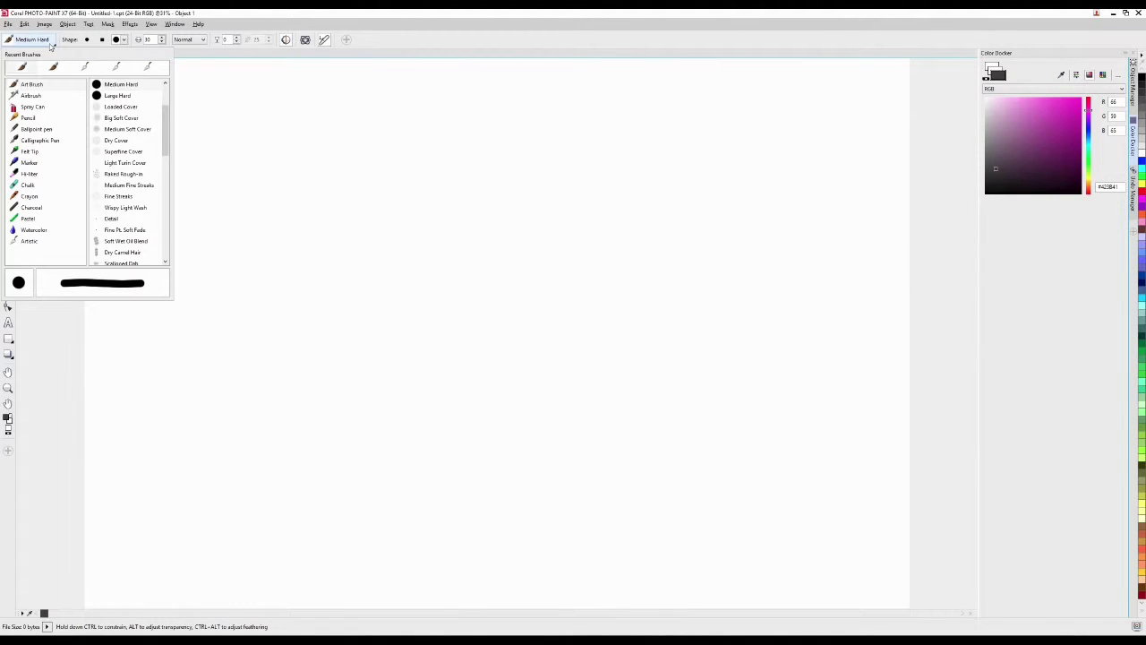
pyautogui.click(40, 119)
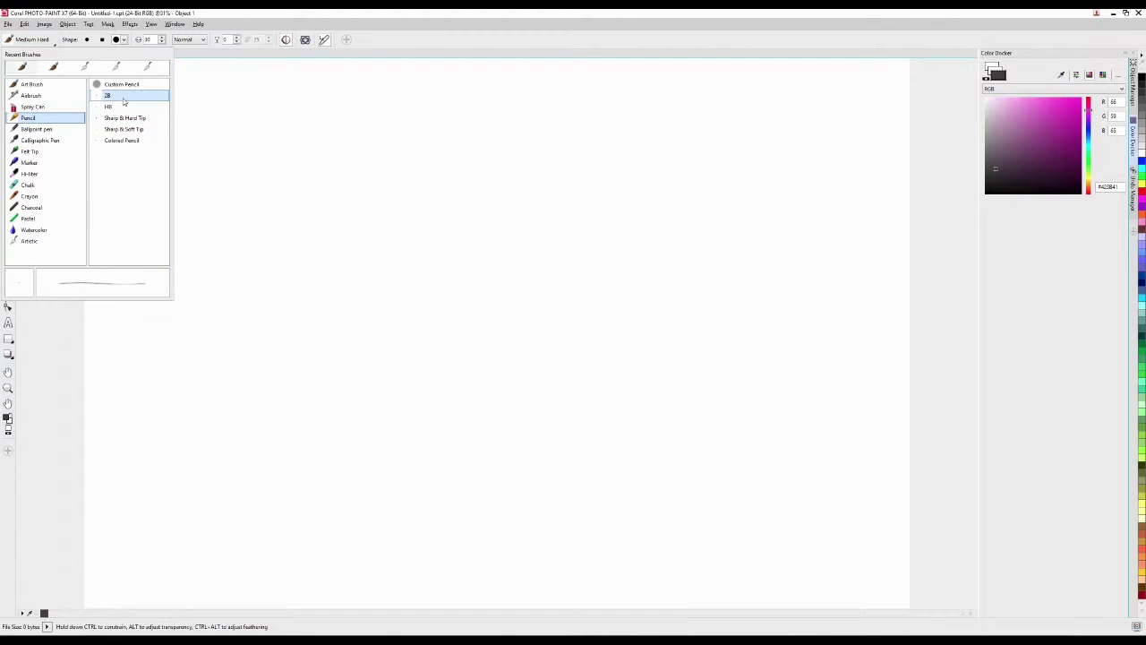
pyautogui.click(124, 96)
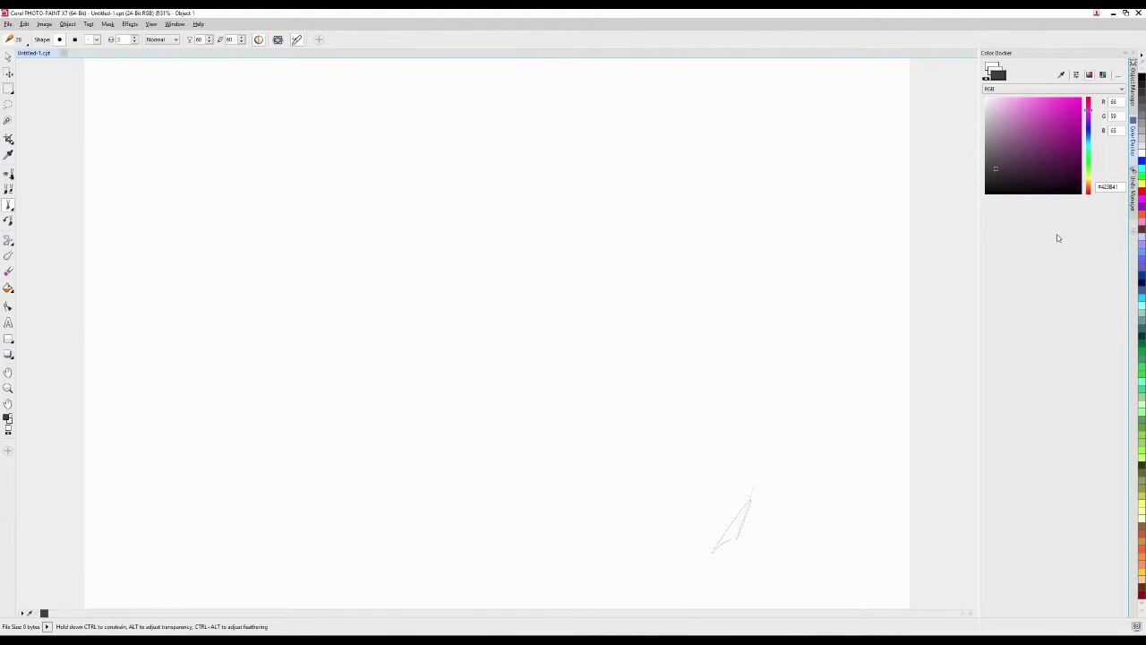
pyautogui.moveTo(630, 451); pyautogui.dragTo(535, 368)
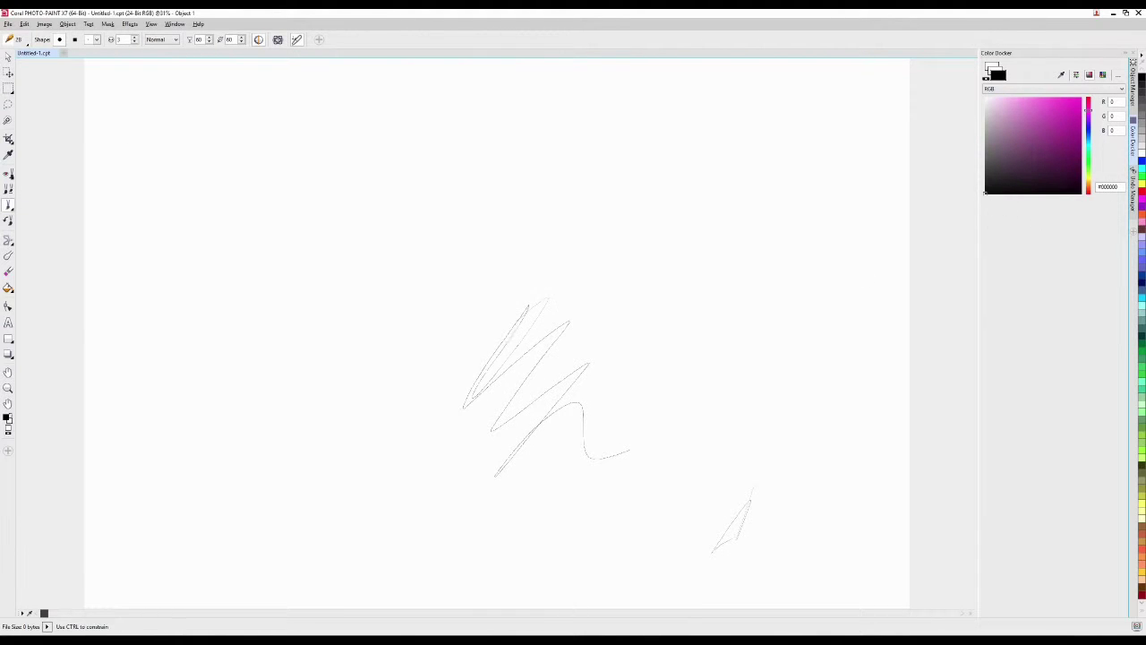
pyautogui.moveTo(529, 308); pyautogui.dragTo(365, 398)
# Fill the canvas with loops and zigzags using a thicker custom pencil and clear the whole object.
pyautogui.moveTo(461, 342)
pyautogui.mouseDown()
pyautogui.moveTo(532, 276)
pyautogui.moveTo(725, 369)
pyautogui.moveTo(324, 318)
pyautogui.mouseUp()
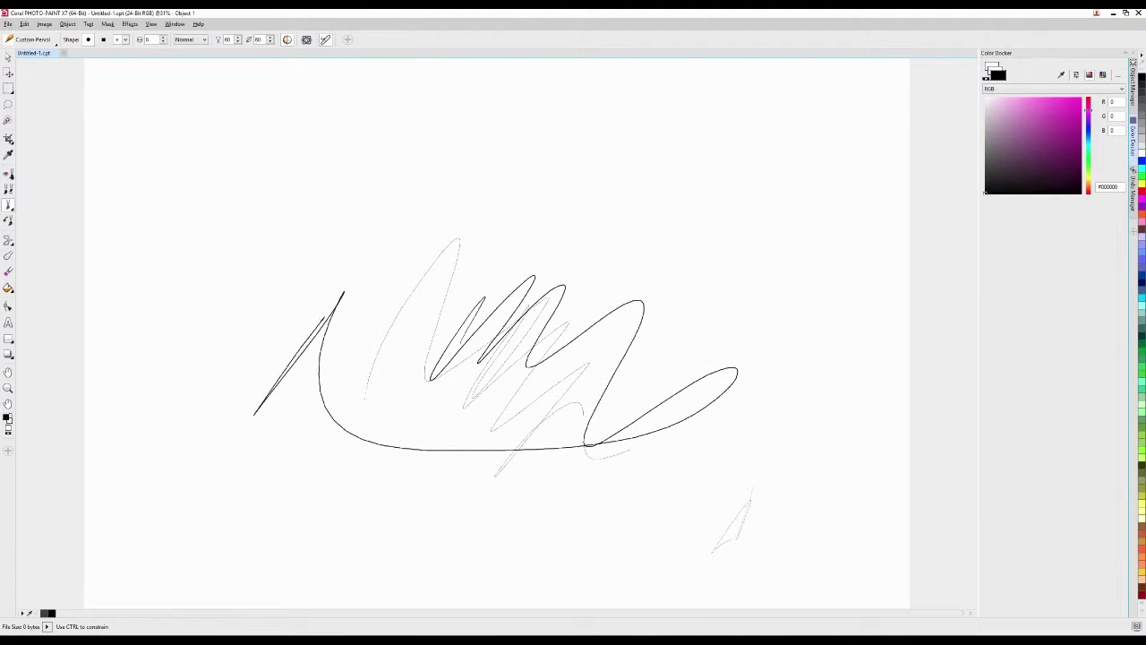
pyautogui.moveTo(254, 413)
pyautogui.mouseDown()
pyautogui.moveTo(312, 473)
pyautogui.moveTo(591, 269)
pyautogui.moveTo(538, 484)
pyautogui.moveTo(639, 376)
pyautogui.mouseUp()
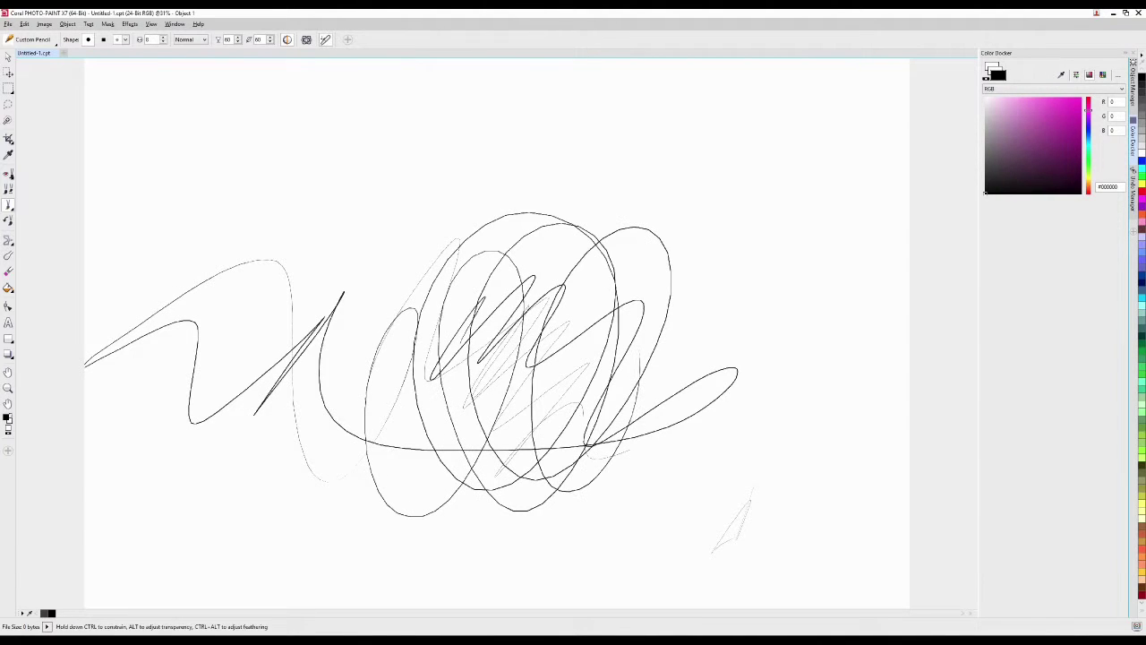
pyautogui.moveTo(453, 418)
pyautogui.mouseDown()
pyautogui.moveTo(727, 433)
pyautogui.moveTo(391, 427)
pyautogui.mouseUp()
pyautogui.moveTo(325, 576); pyautogui.dragTo(332, 529)
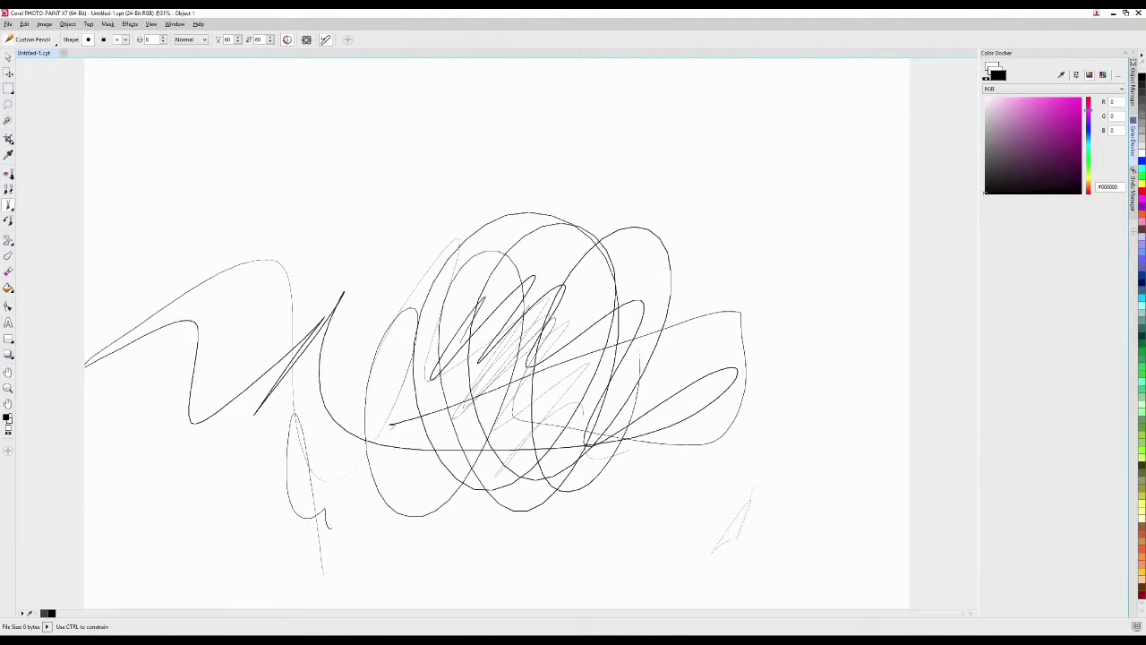
pyautogui.moveTo(301, 356); pyautogui.dragTo(281, 360)
pyautogui.moveTo(85, 345); pyautogui.dragTo(545, 463)
pyautogui.moveTo(441, 164)
pyautogui.mouseDown()
pyautogui.moveTo(499, 323)
pyautogui.moveTo(535, 183)
pyautogui.moveTo(597, 499)
pyautogui.mouseUp()
pyautogui.moveTo(299, 236)
pyautogui.mouseDown()
pyautogui.moveTo(478, 256)
pyautogui.moveTo(423, 309)
pyautogui.moveTo(725, 258)
pyautogui.moveTo(204, 353)
pyautogui.moveTo(310, 286)
pyautogui.mouseUp()
pyautogui.moveTo(134, 466); pyautogui.dragTo(743, 70)
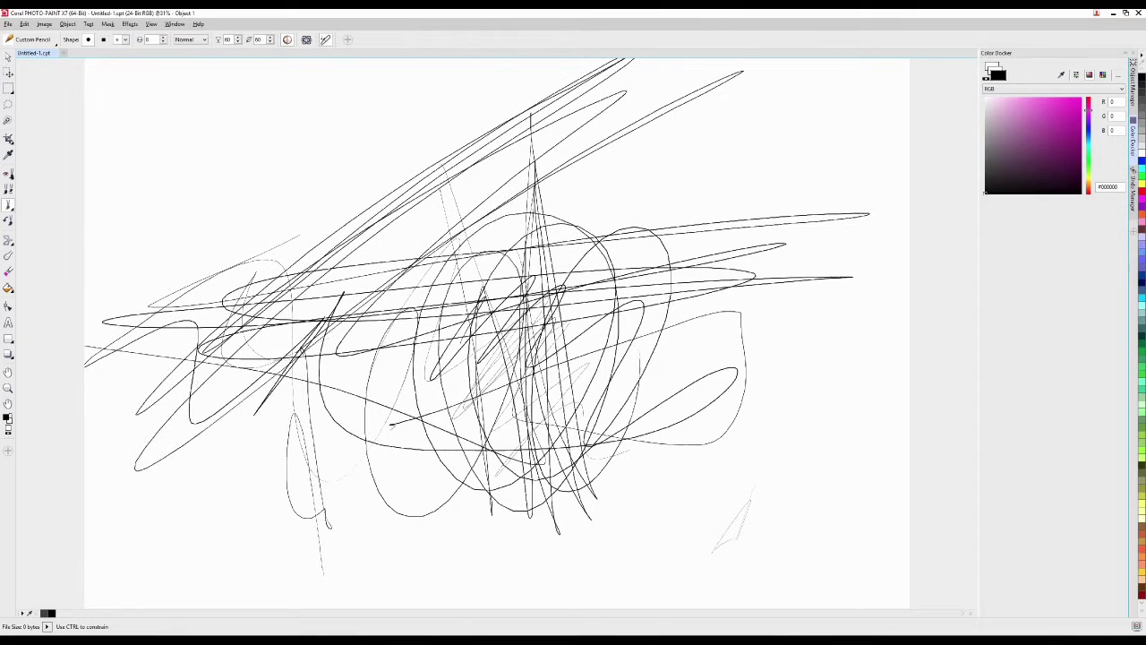
pyautogui.moveTo(85, 582); pyautogui.dragTo(787, 97)
pyautogui.moveTo(222, 568); pyautogui.dragTo(865, 134)
pyautogui.moveTo(359, 609); pyautogui.dragTo(887, 215)
pyautogui.moveTo(441, 609)
pyautogui.mouseDown()
pyautogui.moveTo(836, 310)
pyautogui.moveTo(627, 608)
pyautogui.moveTo(910, 582)
pyautogui.moveTo(432, 519)
pyautogui.moveTo(337, 244)
pyautogui.moveTo(92, 286)
pyautogui.moveTo(87, 92)
pyautogui.moveTo(259, 383)
pyautogui.moveTo(465, 354)
pyautogui.mouseUp()
pyautogui.moveTo(562, 285); pyautogui.dragTo(910, 324)
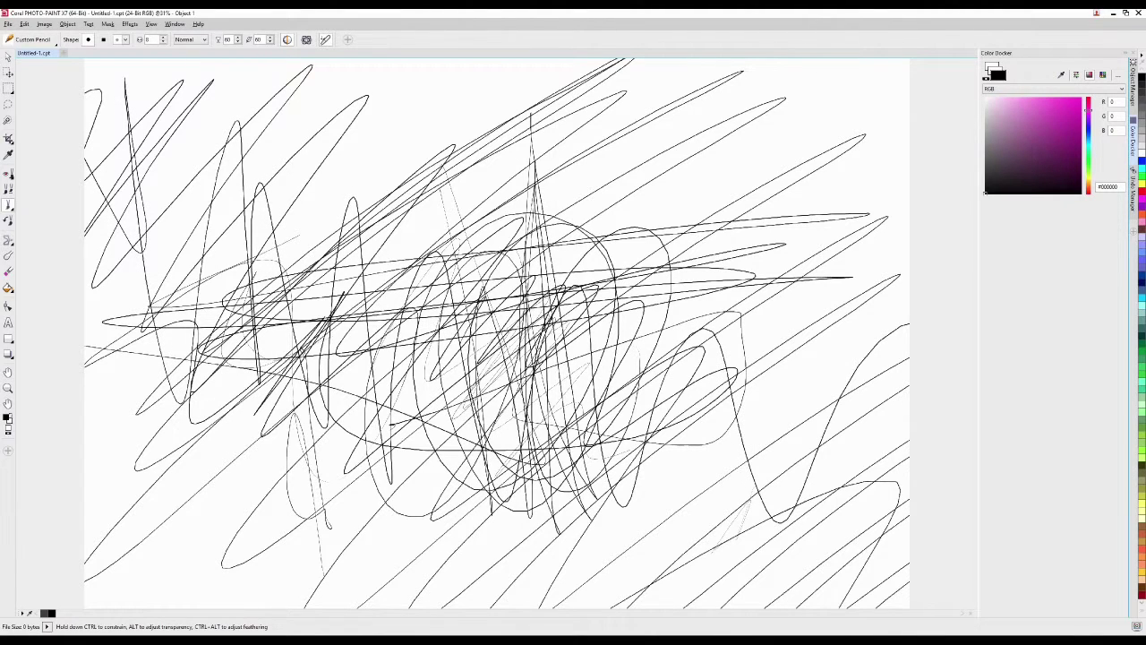
pyautogui.press('Delete')
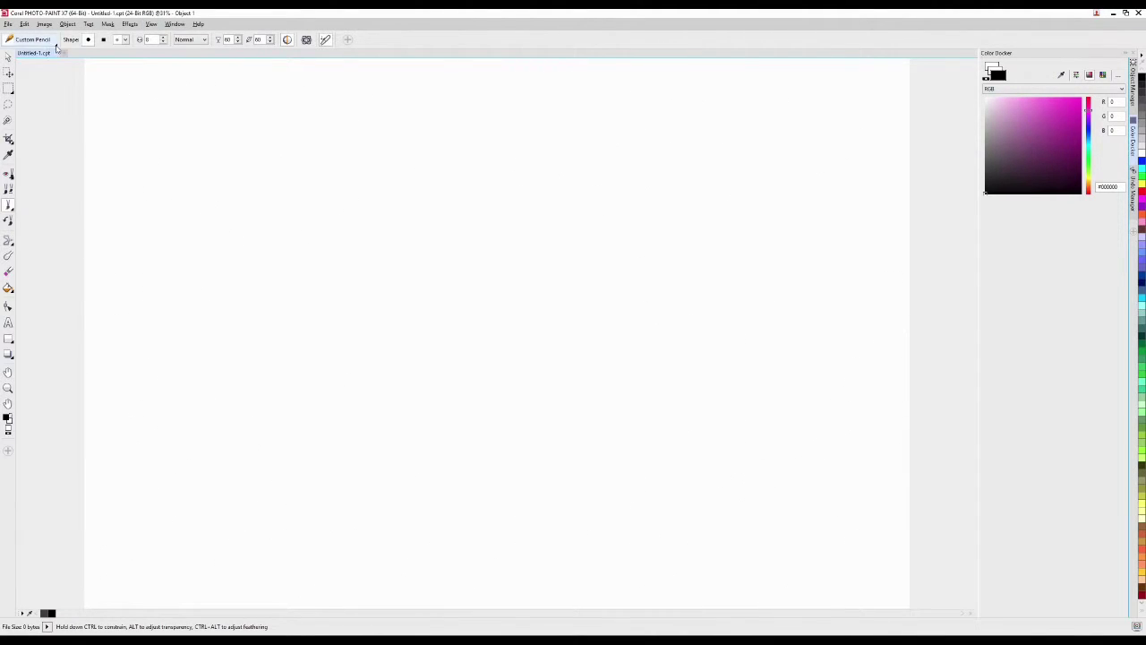
# Try the Ball Point ballpoint pen with loose loops across the canvas and undo the strokes.
pyautogui.click(57, 43)
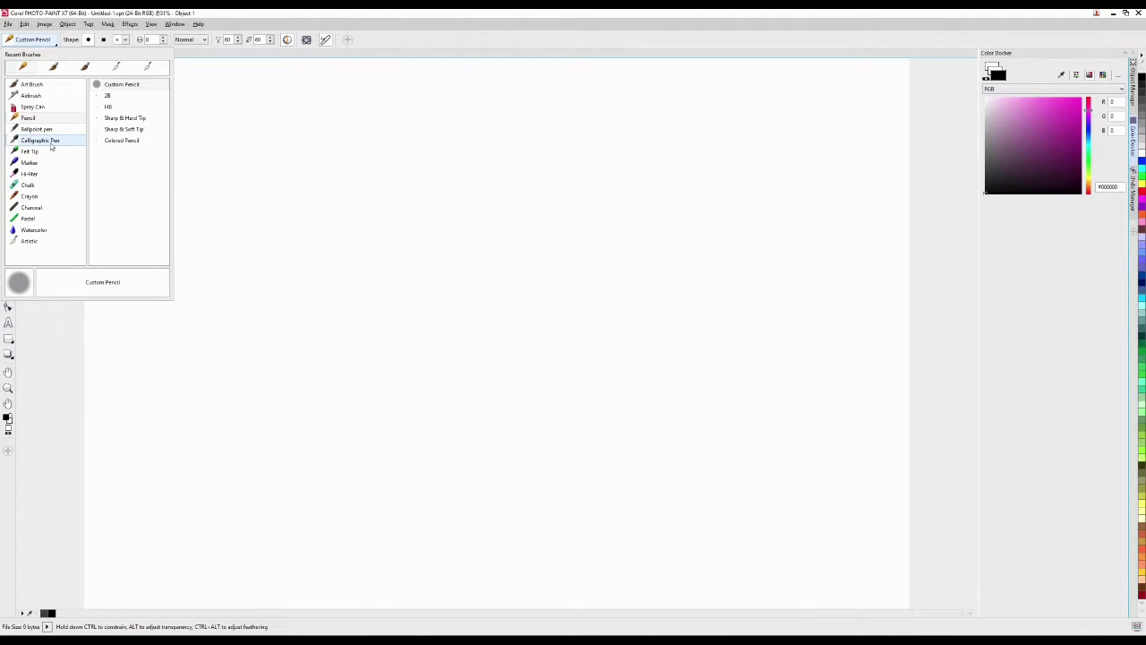
pyautogui.click(49, 131)
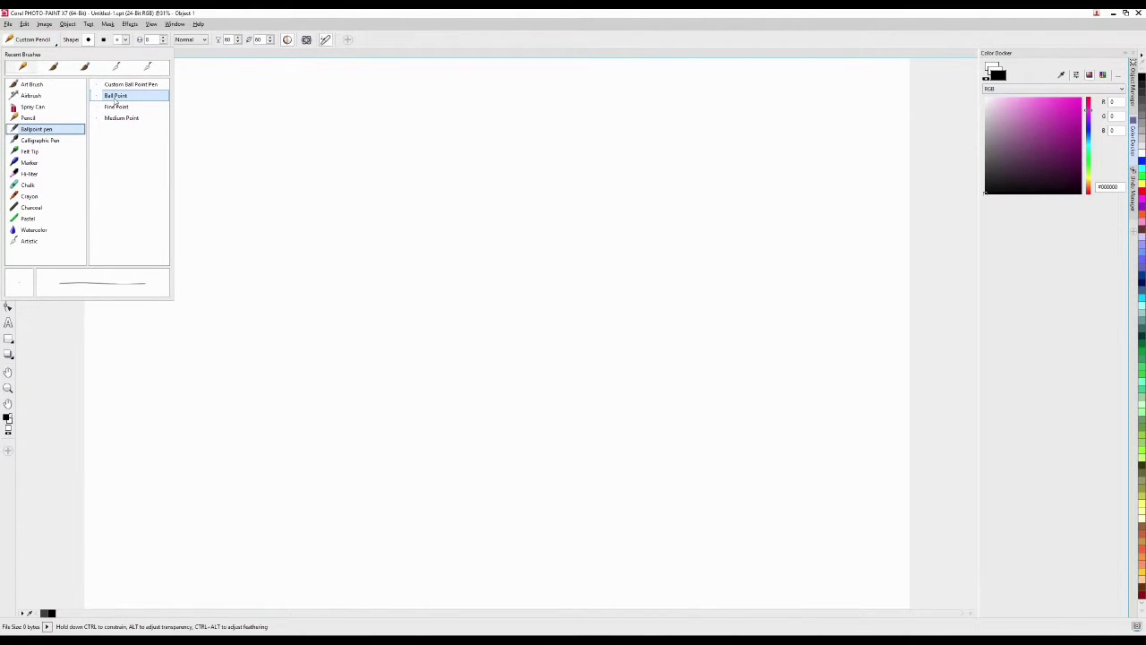
pyautogui.click(115, 96)
pyautogui.moveTo(374, 199)
pyautogui.mouseDown()
pyautogui.moveTo(374, 258)
pyautogui.moveTo(452, 280)
pyautogui.mouseUp()
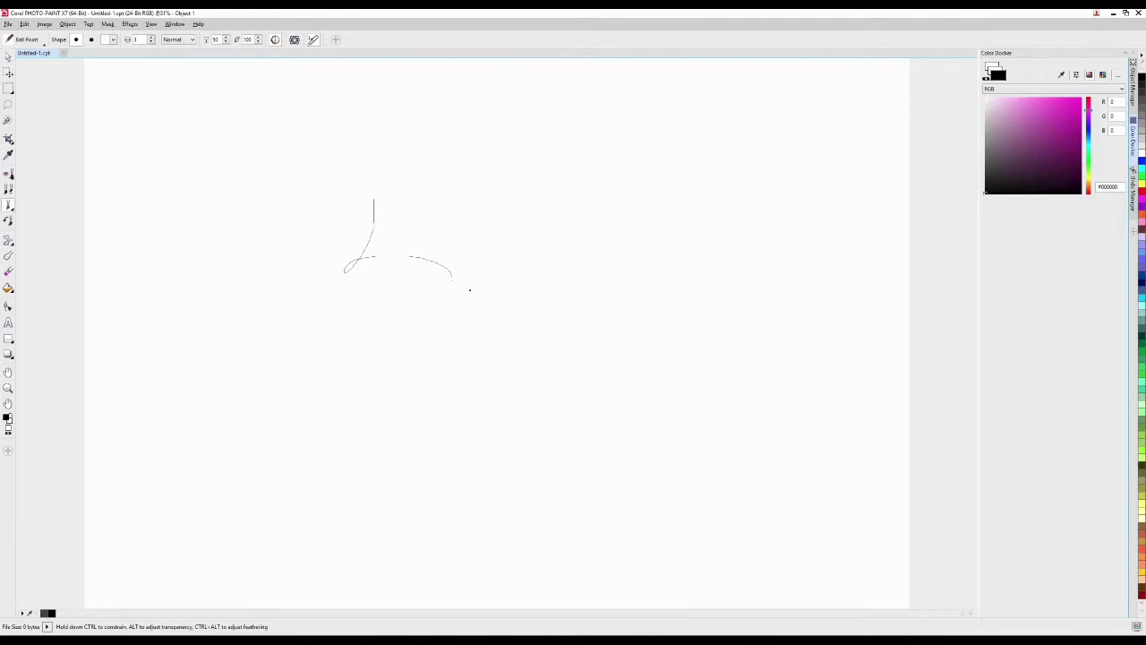
pyautogui.moveTo(687, 319)
pyautogui.mouseDown()
pyautogui.moveTo(654, 333)
pyautogui.moveTo(421, 269)
pyautogui.moveTo(749, 478)
pyautogui.moveTo(873, 419)
pyautogui.mouseUp()
pyautogui.moveTo(397, 279); pyautogui.dragTo(507, 360)
pyautogui.moveTo(578, 340)
pyautogui.mouseDown()
pyautogui.moveTo(367, 284)
pyautogui.moveTo(162, 267)
pyautogui.moveTo(829, 359)
pyautogui.moveTo(750, 391)
pyautogui.mouseUp()
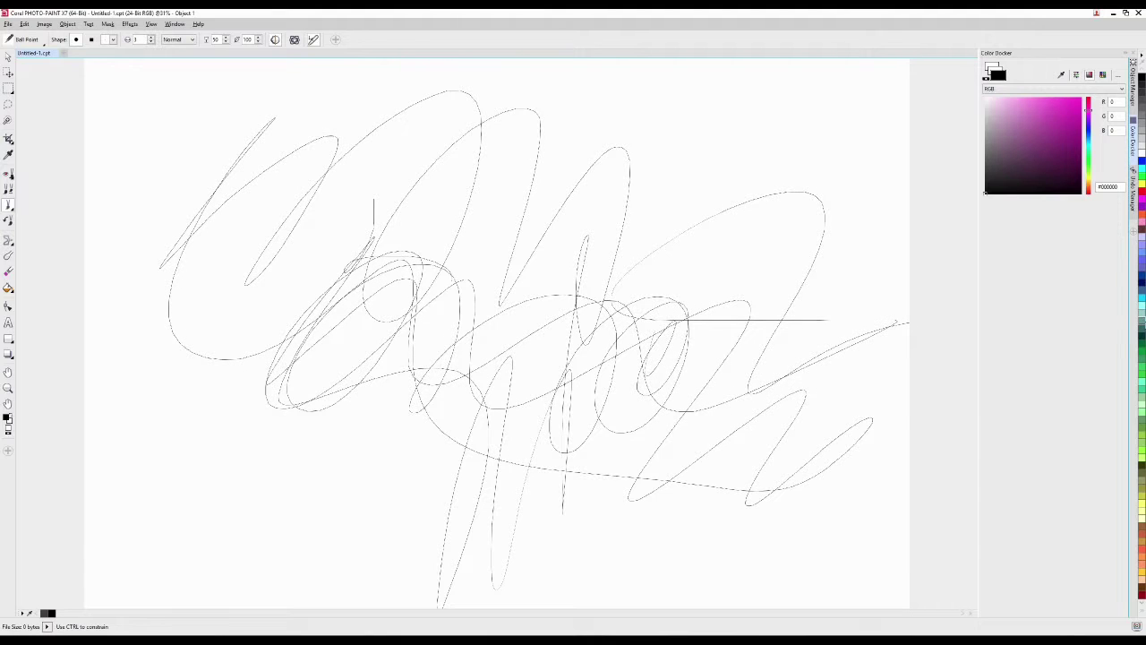
pyautogui.hotkey('ctrl', 'z')
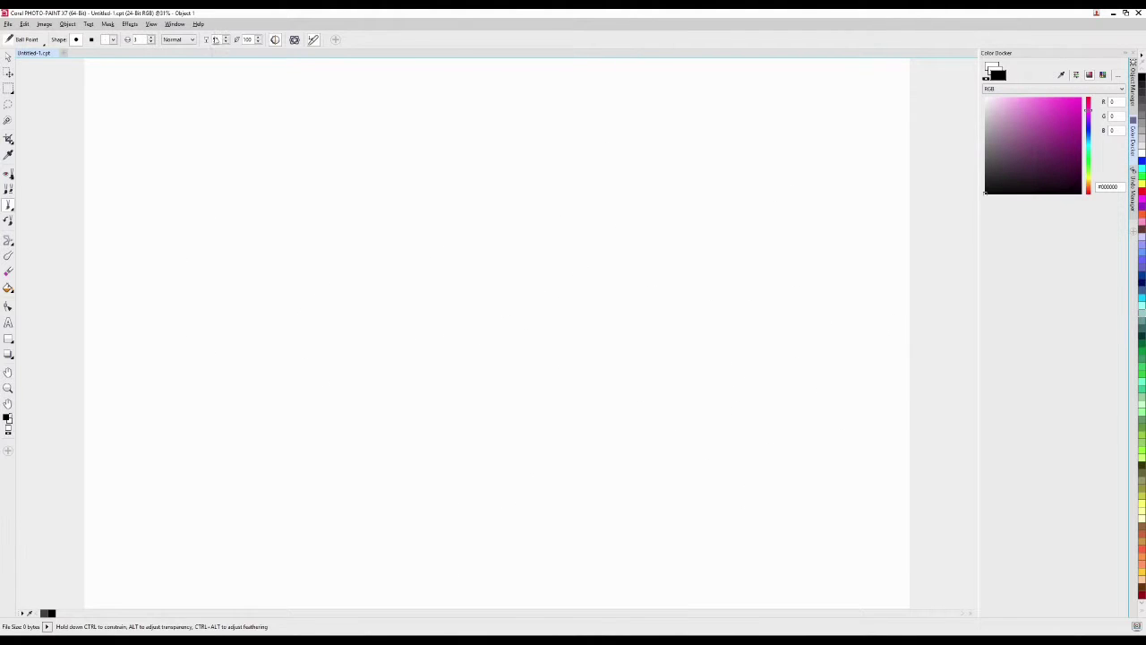
# Browse the artistic and art brush presets and select the Raked Rough-in art brush.
pyautogui.click(46, 41)
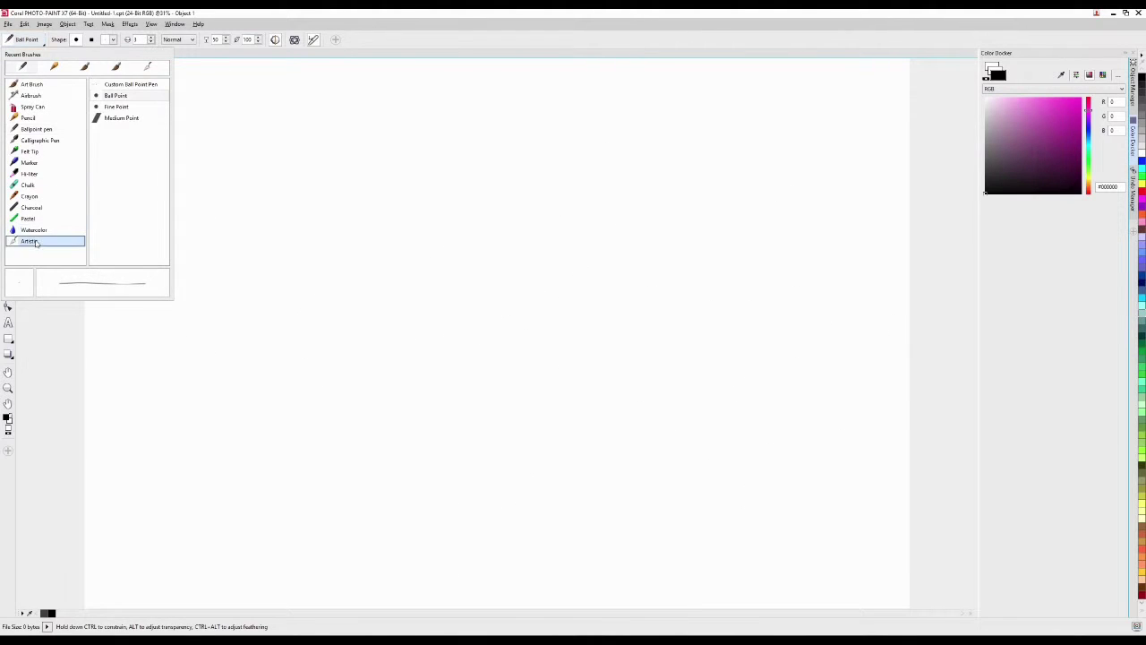
pyautogui.click(36, 241)
pyautogui.click(31, 84)
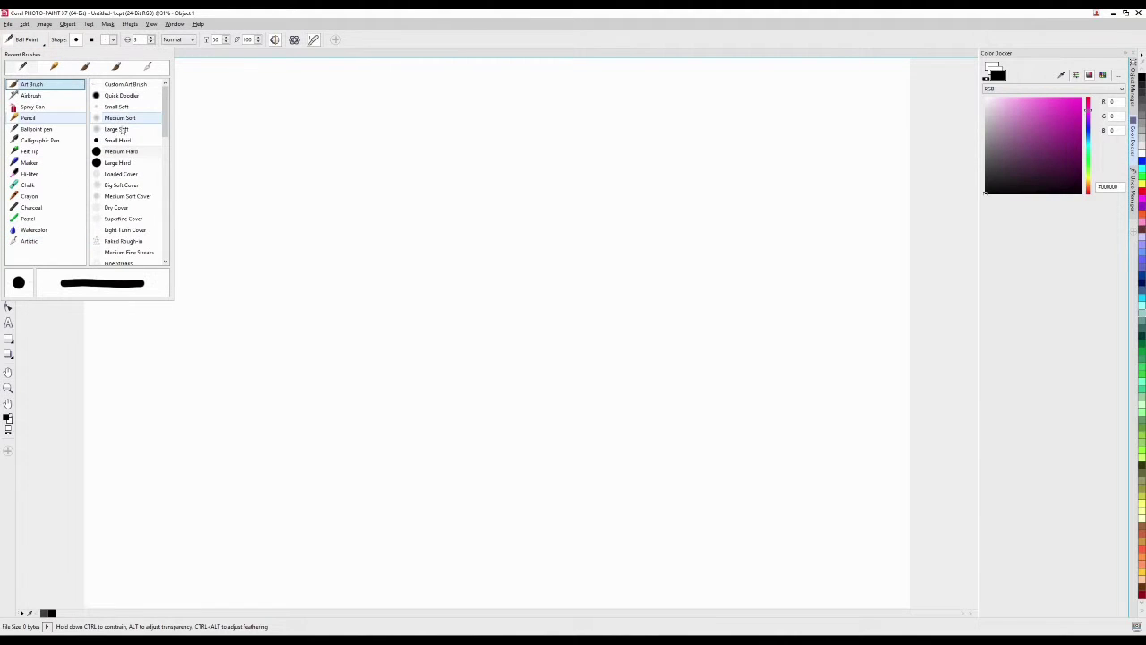
pyautogui.scroll(-2, 165, 123)
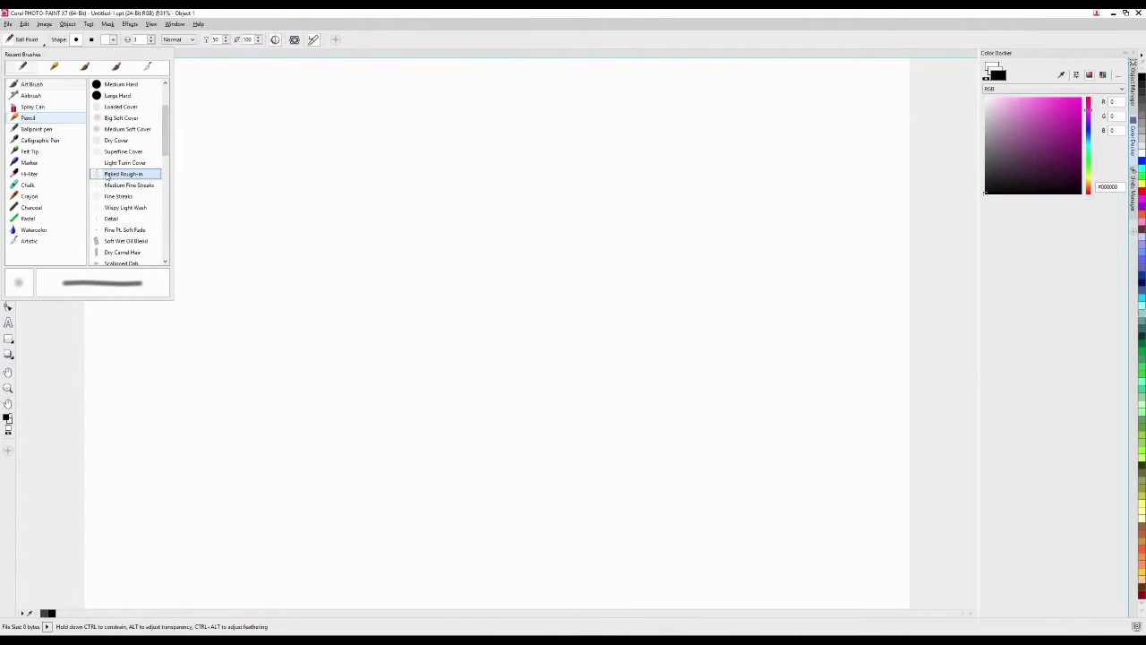
pyautogui.click(116, 174)
# Select the Medium Soft Cover art brush and draw a thin test stroke plus a thicker one with an enlarged brush.
pyautogui.click(57, 43)
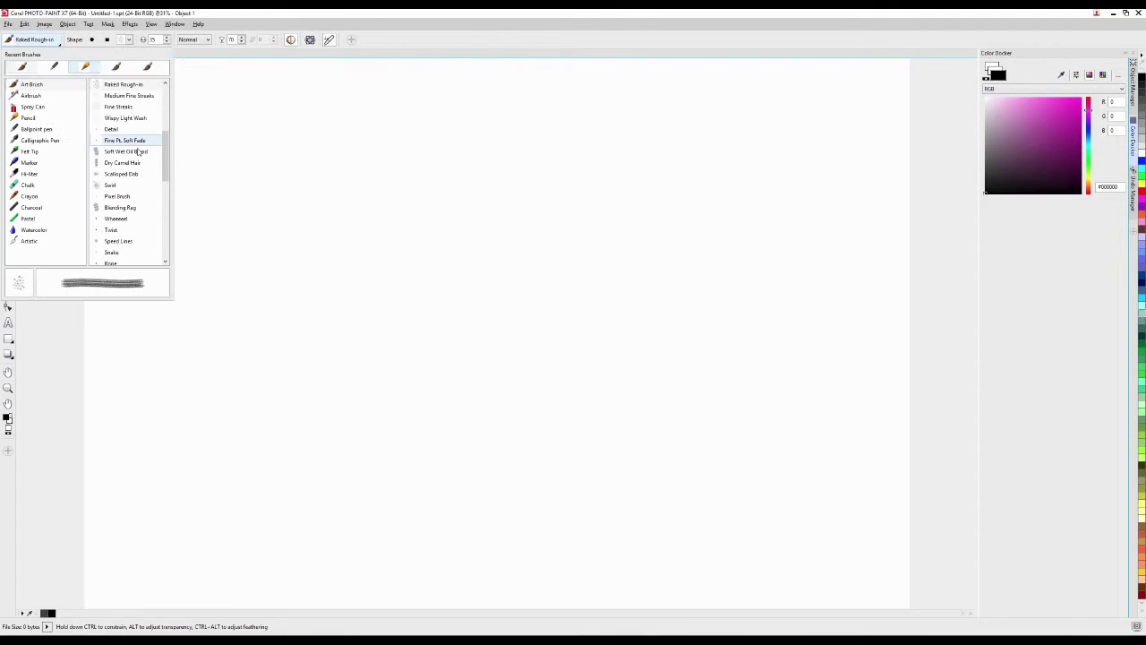
pyautogui.moveTo(164, 158); pyautogui.dragTo(174, 115)
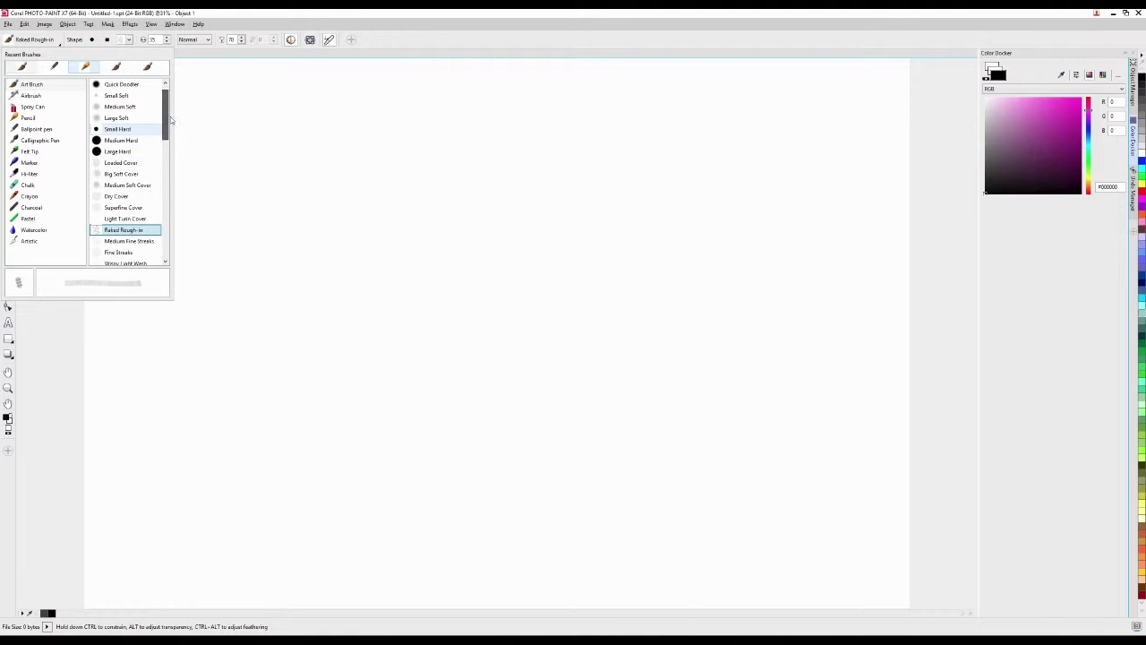
pyautogui.moveTo(172, 120)
pyautogui.mouseDown()
pyautogui.moveTo(173, 231)
pyautogui.moveTo(161, 113)
pyautogui.mouseUp()
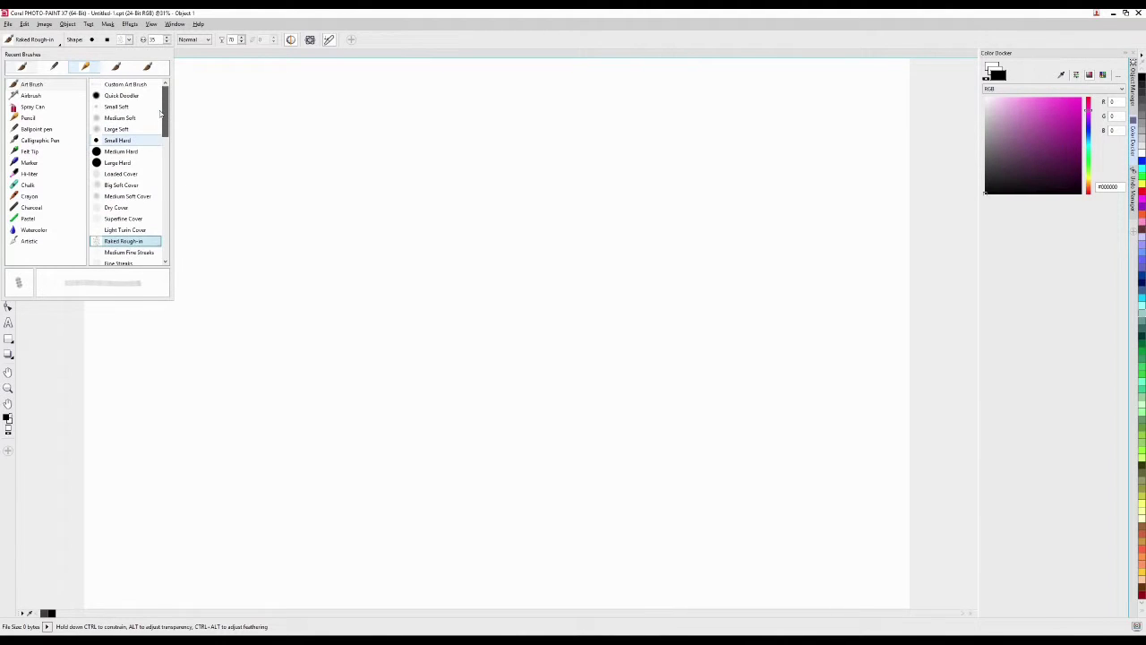
pyautogui.click(137, 197)
pyautogui.moveTo(231, 203)
pyautogui.mouseDown()
pyautogui.moveTo(225, 259)
pyautogui.moveTo(278, 236)
pyautogui.moveTo(281, 253)
pyautogui.moveTo(323, 259)
pyautogui.mouseUp()
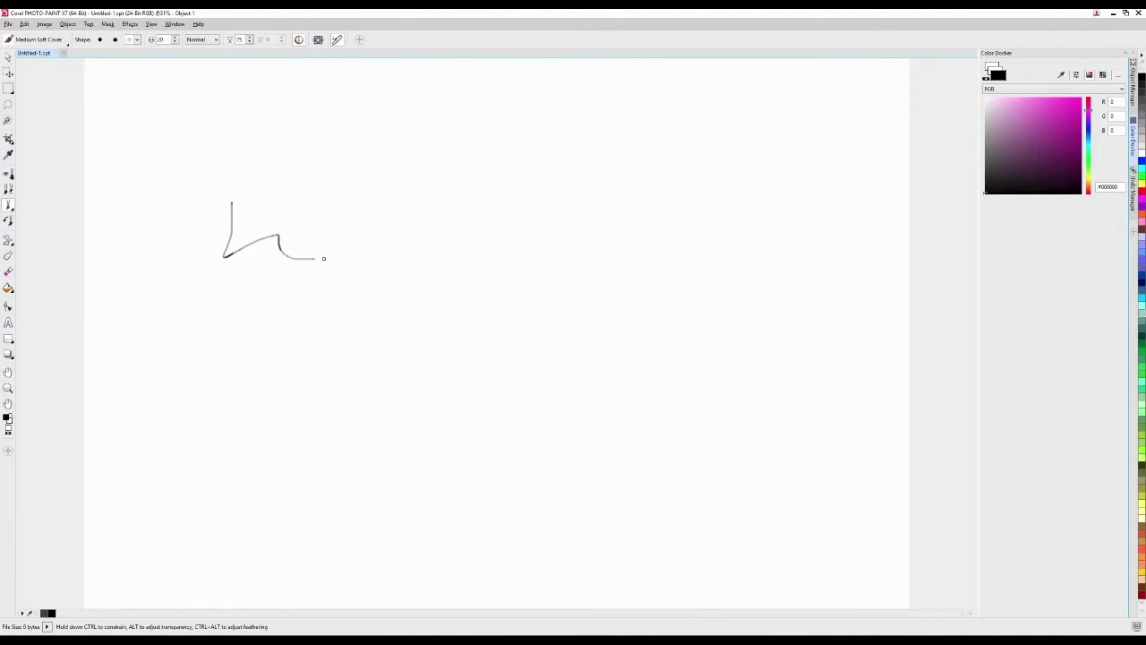
pyautogui.moveTo(618, 302)
pyautogui.mouseDown()
pyautogui.moveTo(587, 363)
pyautogui.moveTo(513, 327)
pyautogui.mouseUp()
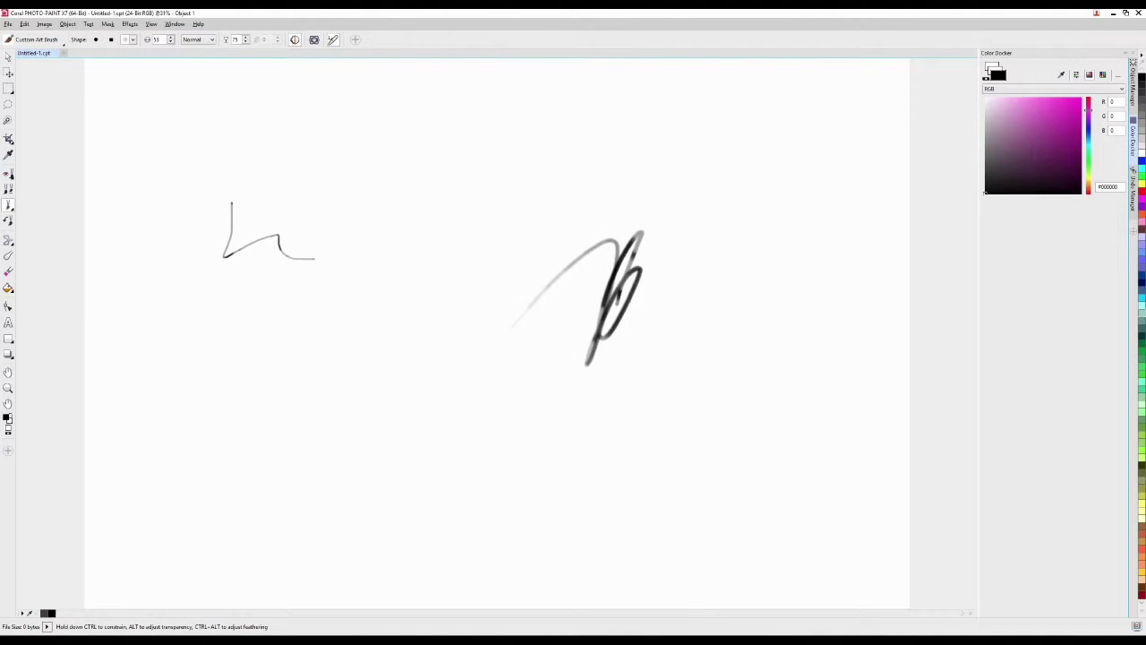
pyautogui.click(50, 41)
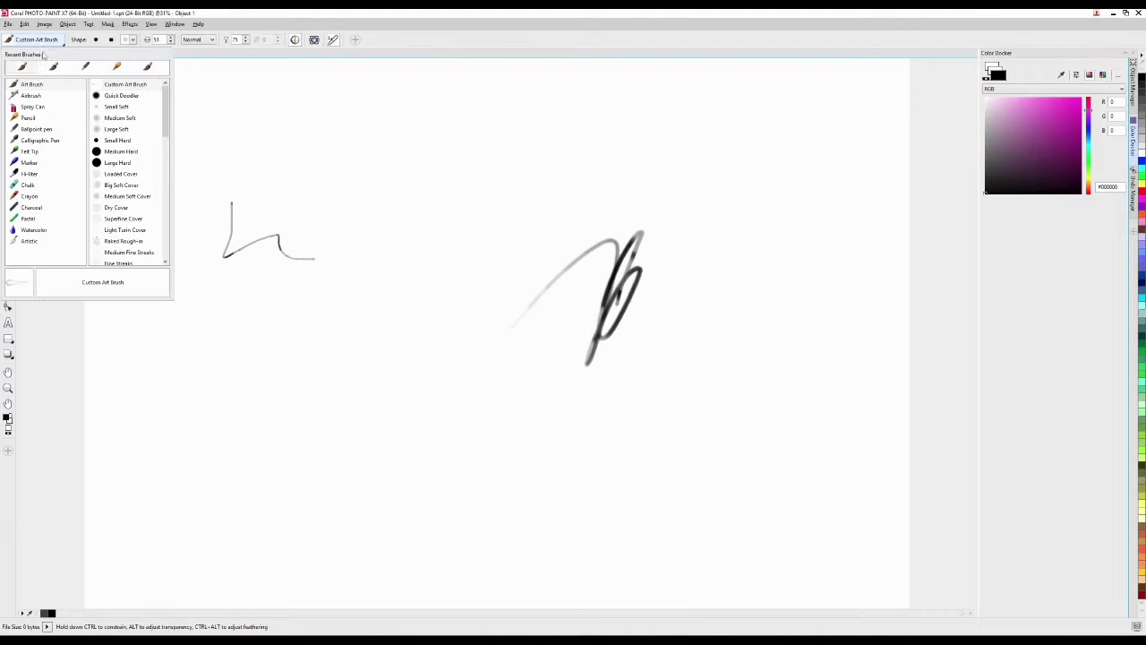
pyautogui.moveTo(165, 151)
pyautogui.mouseDown()
pyautogui.moveTo(167, 212)
pyautogui.moveTo(165, 126)
pyautogui.mouseUp()
pyautogui.click(36, 85)
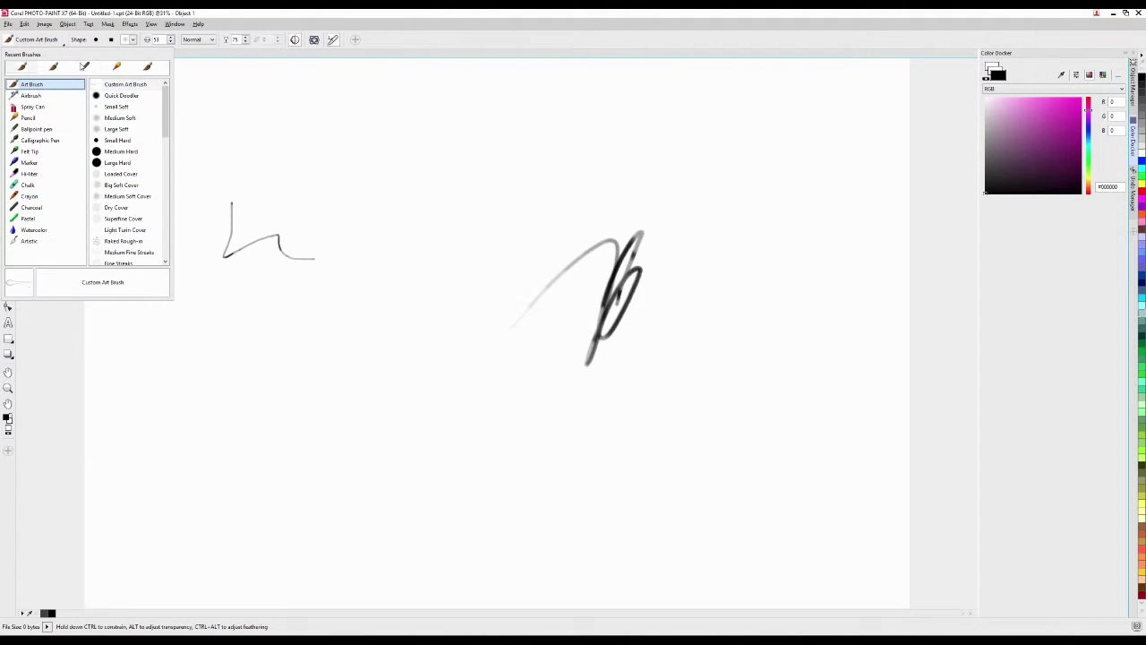
pyautogui.click(147, 66)
pyautogui.click(102, 43)
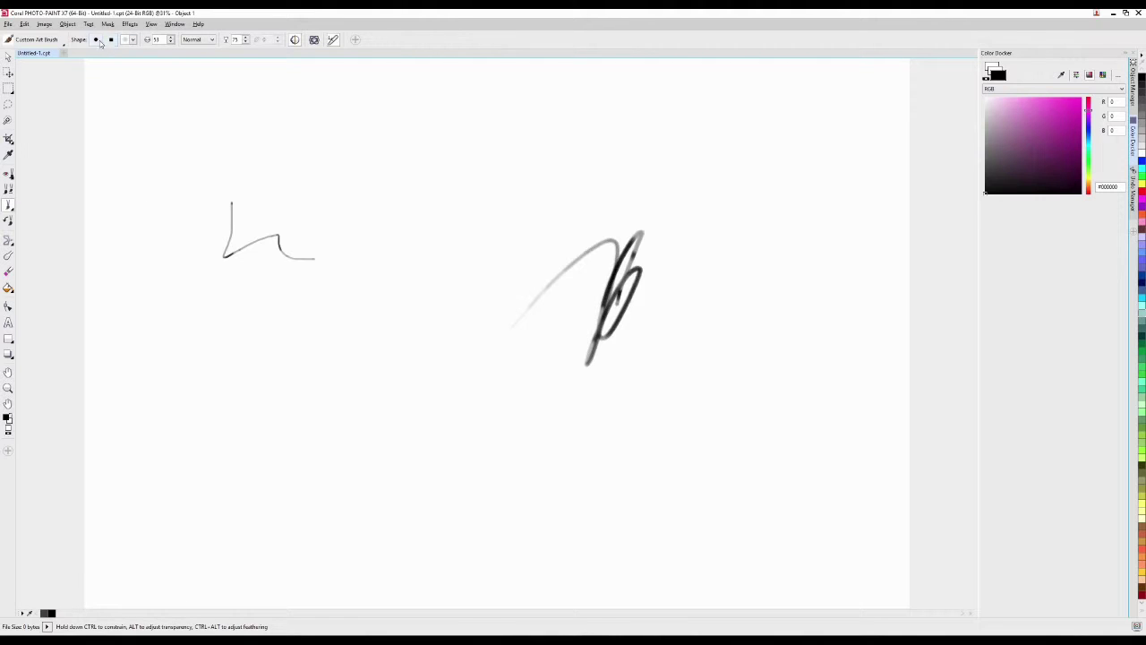
# Pick a brush tip from the nib presets and paint bold wavy test strokes across the middle and lower canvas.
pyautogui.click(133, 40)
pyautogui.click(221, 119)
pyautogui.moveTo(553, 432)
pyautogui.mouseDown()
pyautogui.moveTo(639, 458)
pyautogui.moveTo(526, 532)
pyautogui.mouseUp()
pyautogui.moveTo(436, 462)
pyautogui.mouseDown()
pyautogui.moveTo(447, 422)
pyautogui.moveTo(501, 399)
pyautogui.moveTo(550, 443)
pyautogui.mouseUp()
pyautogui.moveTo(598, 439)
pyautogui.mouseDown()
pyautogui.moveTo(678, 418)
pyautogui.moveTo(818, 452)
pyautogui.moveTo(258, 434)
pyautogui.mouseUp()
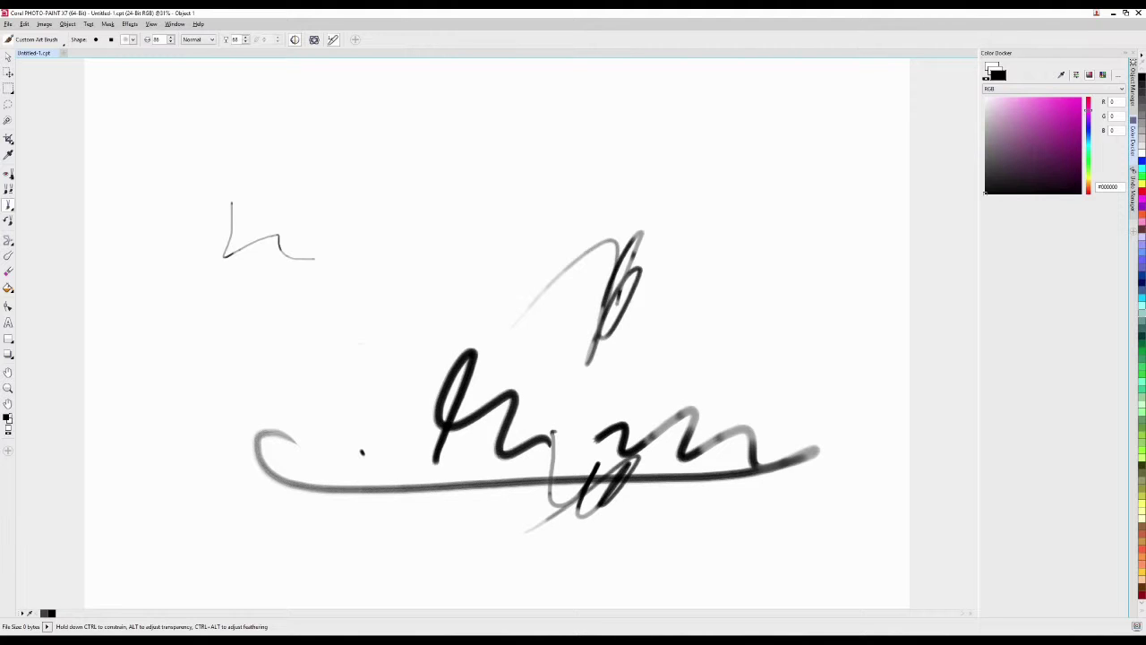
pyautogui.moveTo(362, 453)
pyautogui.mouseDown()
pyautogui.moveTo(421, 339)
pyautogui.moveTo(663, 330)
pyautogui.moveTo(894, 360)
pyautogui.mouseUp()
pyautogui.moveTo(798, 229)
pyautogui.mouseDown()
pyautogui.moveTo(757, 387)
pyautogui.moveTo(606, 452)
pyautogui.mouseUp()
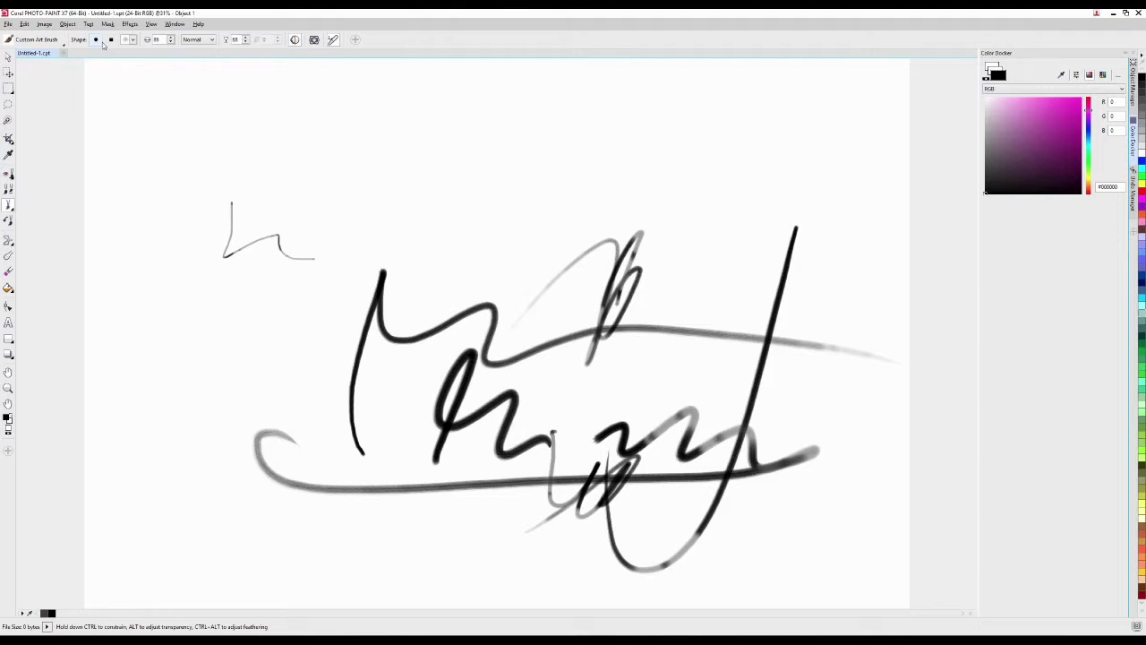
# Pick another brush tip from the nib presets and paint zigzag, curved and long diagonal test strokes across the canvas.
pyautogui.click(132, 41)
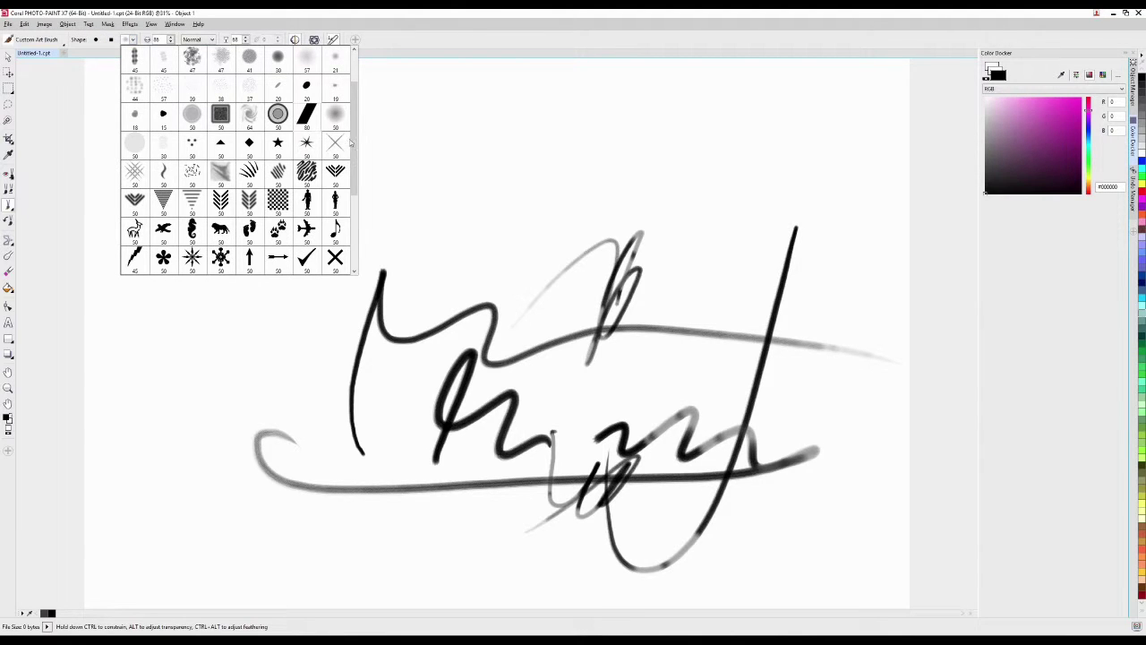
pyautogui.click(249, 119)
pyautogui.moveTo(417, 138); pyautogui.dragTo(428, 202)
pyautogui.moveTo(640, 314)
pyautogui.mouseDown()
pyautogui.moveTo(669, 332)
pyautogui.moveTo(678, 372)
pyautogui.moveTo(502, 309)
pyautogui.moveTo(347, 282)
pyautogui.moveTo(530, 264)
pyautogui.moveTo(587, 242)
pyautogui.moveTo(636, 167)
pyautogui.moveTo(614, 327)
pyautogui.mouseUp()
pyautogui.moveTo(766, 296); pyautogui.dragTo(401, 381)
pyautogui.moveTo(576, 416)
pyautogui.mouseDown()
pyautogui.moveTo(607, 246)
pyautogui.moveTo(642, 384)
pyautogui.moveTo(761, 398)
pyautogui.moveTo(609, 448)
pyautogui.moveTo(506, 341)
pyautogui.mouseUp()
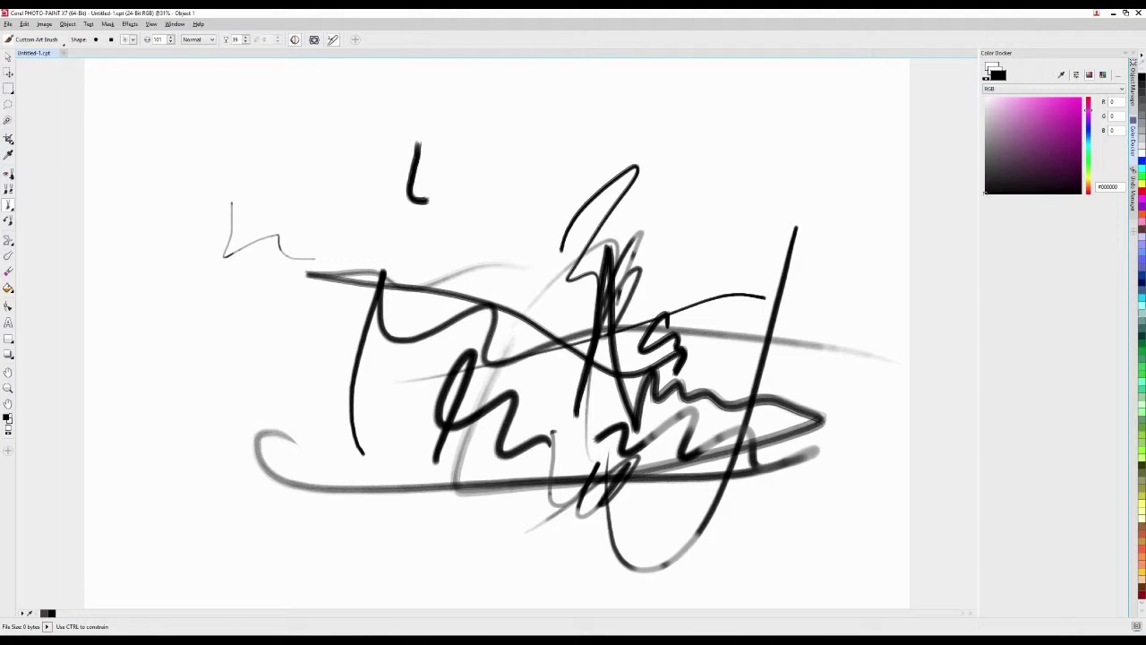
pyautogui.moveTo(271, 403)
pyautogui.mouseDown()
pyautogui.moveTo(909, 215)
pyautogui.moveTo(806, 300)
pyautogui.mouseUp()
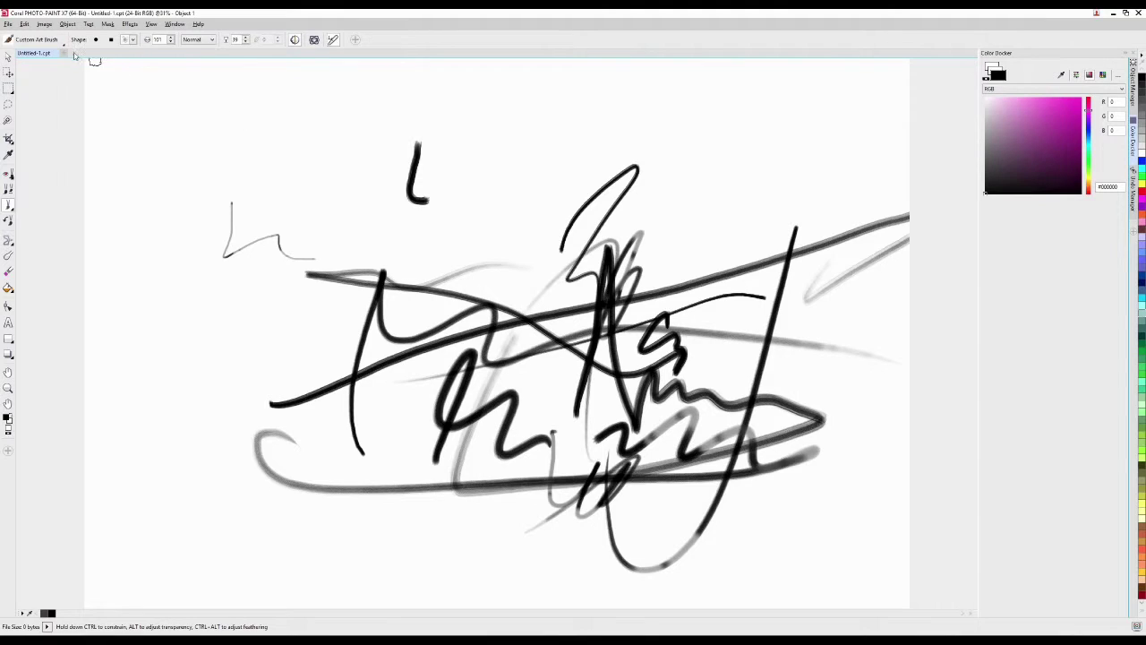
# Select the Large Hard art brush and paint test strokes on the upper and lower canvas.
pyautogui.click(53, 40)
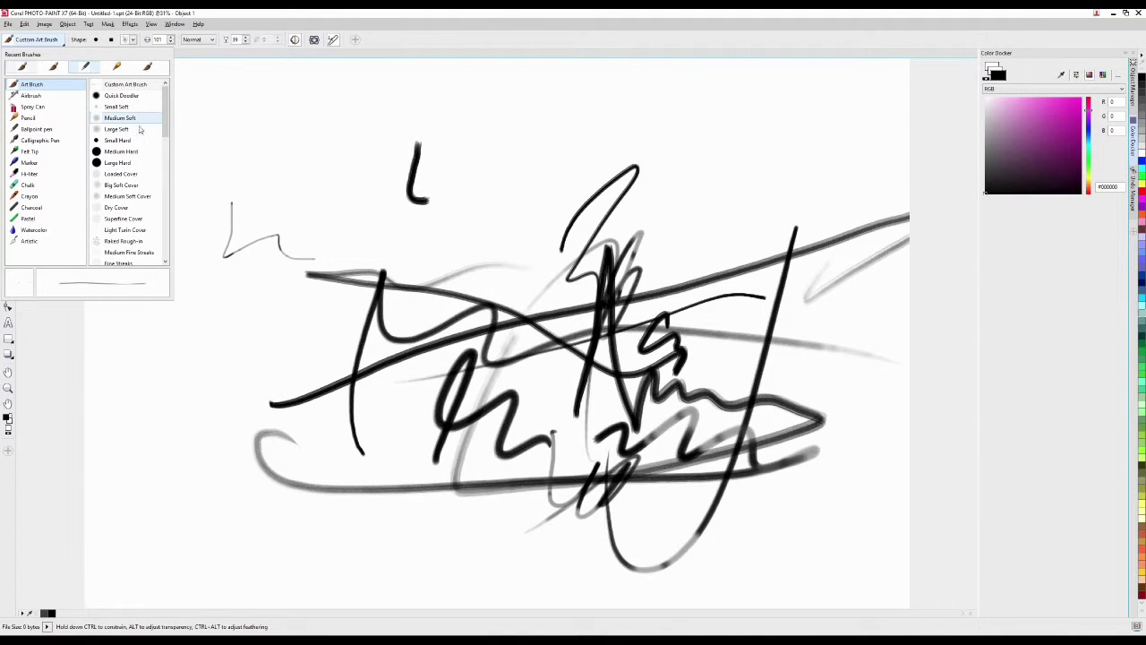
pyautogui.click(125, 162)
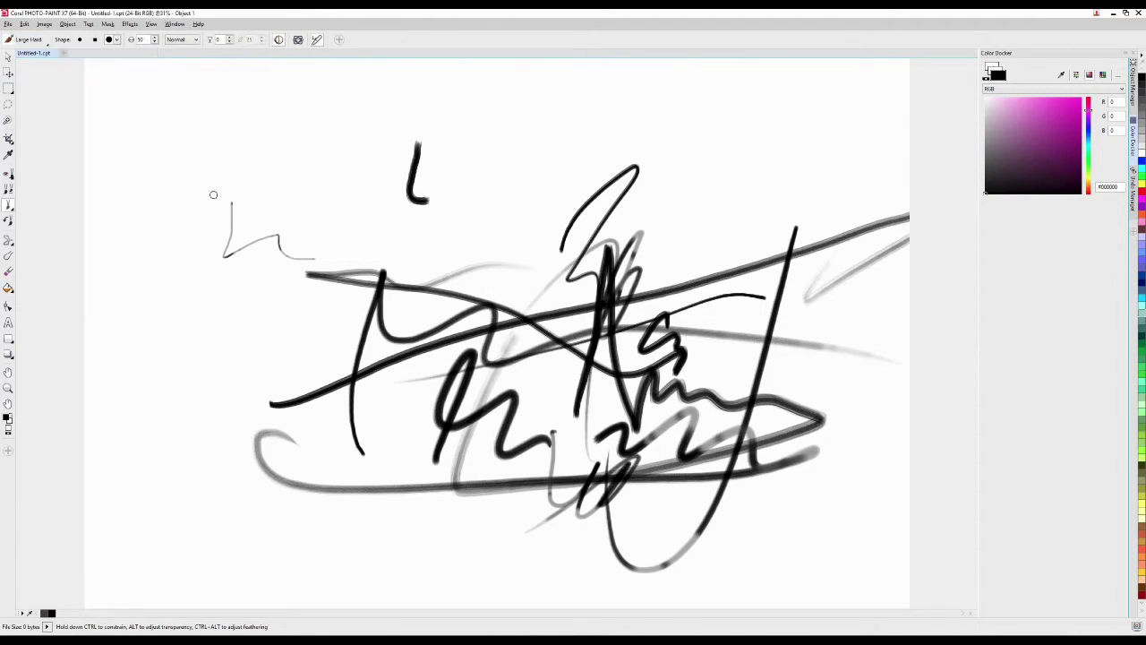
pyautogui.moveTo(227, 193); pyautogui.dragTo(262, 235)
pyautogui.moveTo(508, 377)
pyautogui.mouseDown()
pyautogui.moveTo(612, 464)
pyautogui.moveTo(313, 310)
pyautogui.moveTo(223, 145)
pyautogui.moveTo(476, 428)
pyautogui.moveTo(292, 421)
pyautogui.moveTo(546, 514)
pyautogui.mouseUp()
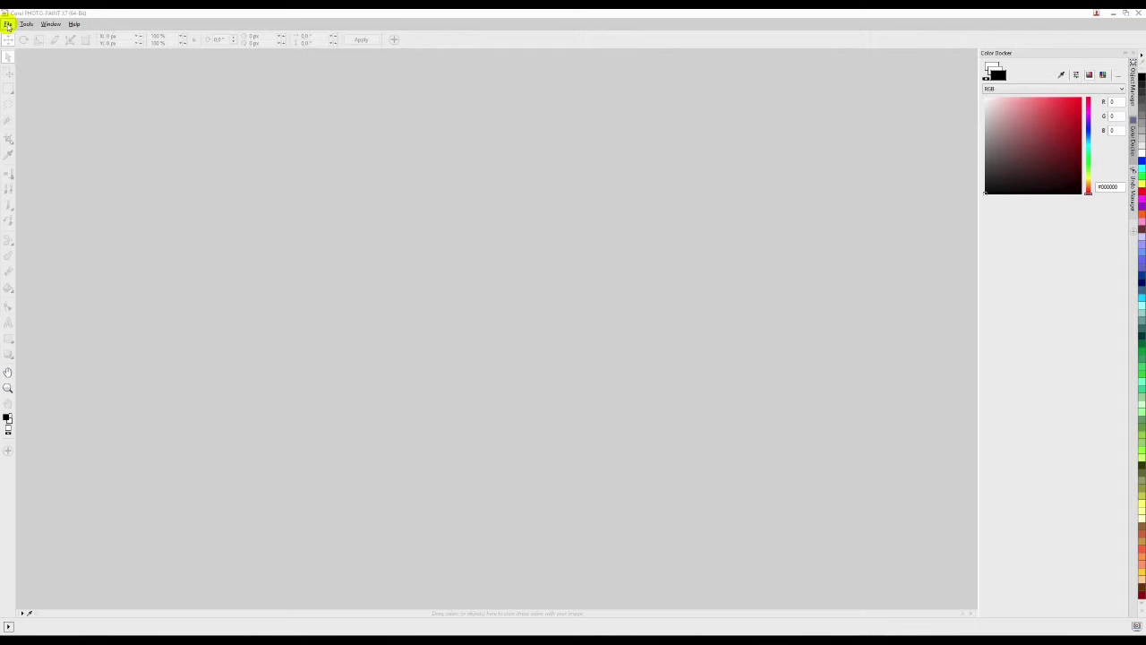
# Open the recent file MountainTest02.cpt.
pyautogui.click(9, 23)
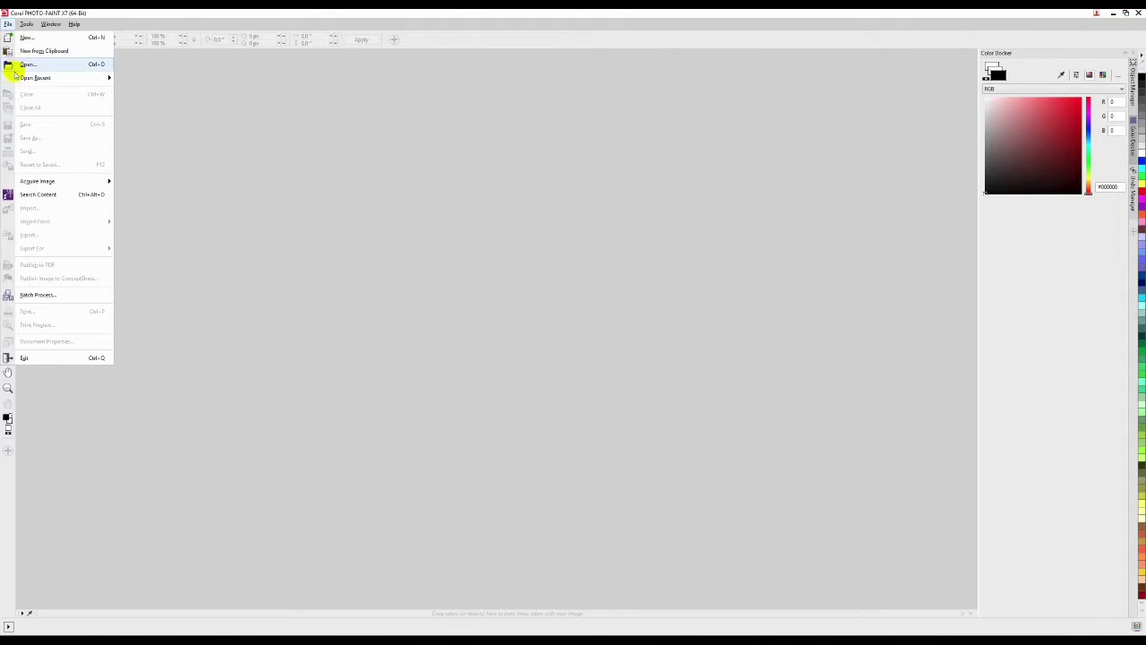
pyautogui.click(18, 77)
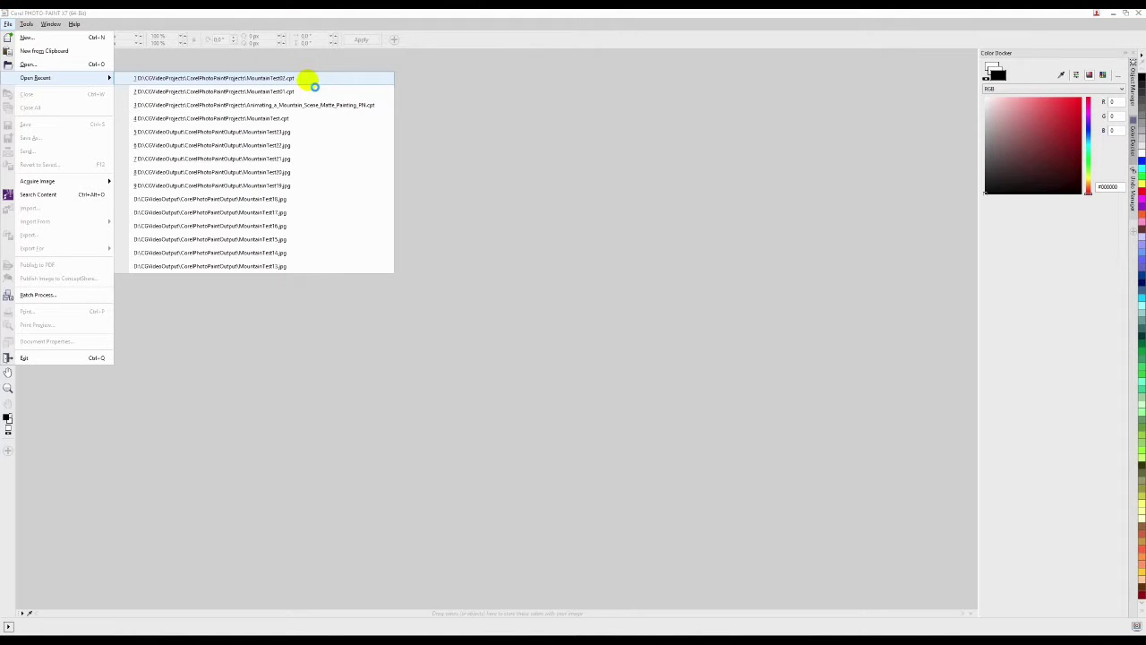
pyautogui.click(307, 80)
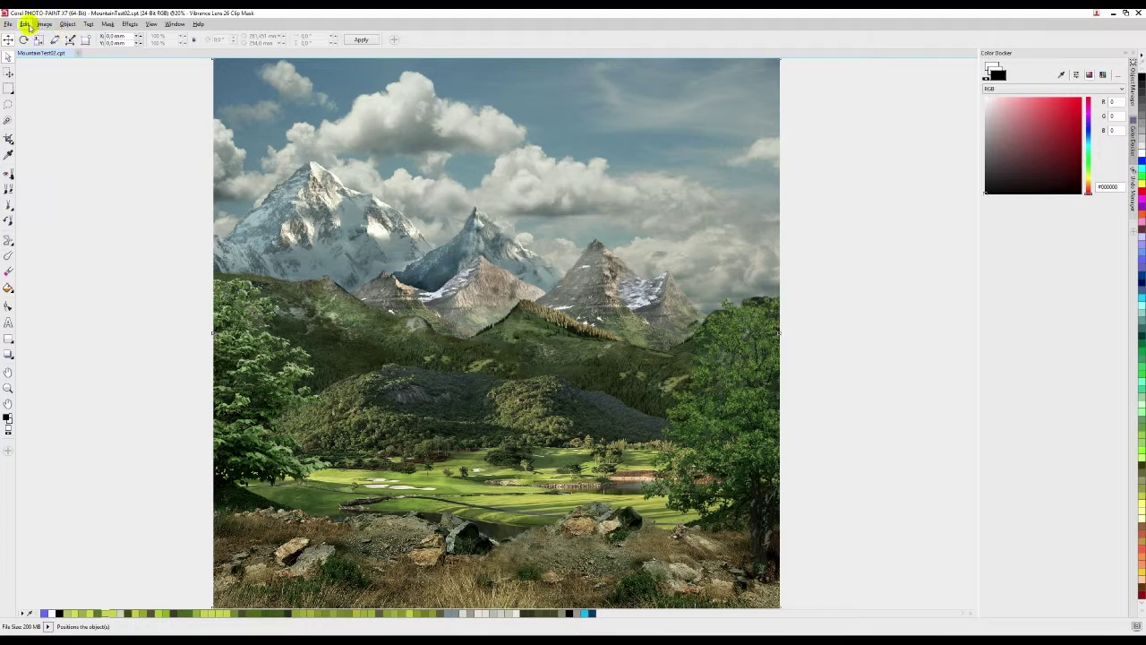
# Check the image's paper size in pixels and leave the dialog without applying changes.
pyautogui.click(25, 25)
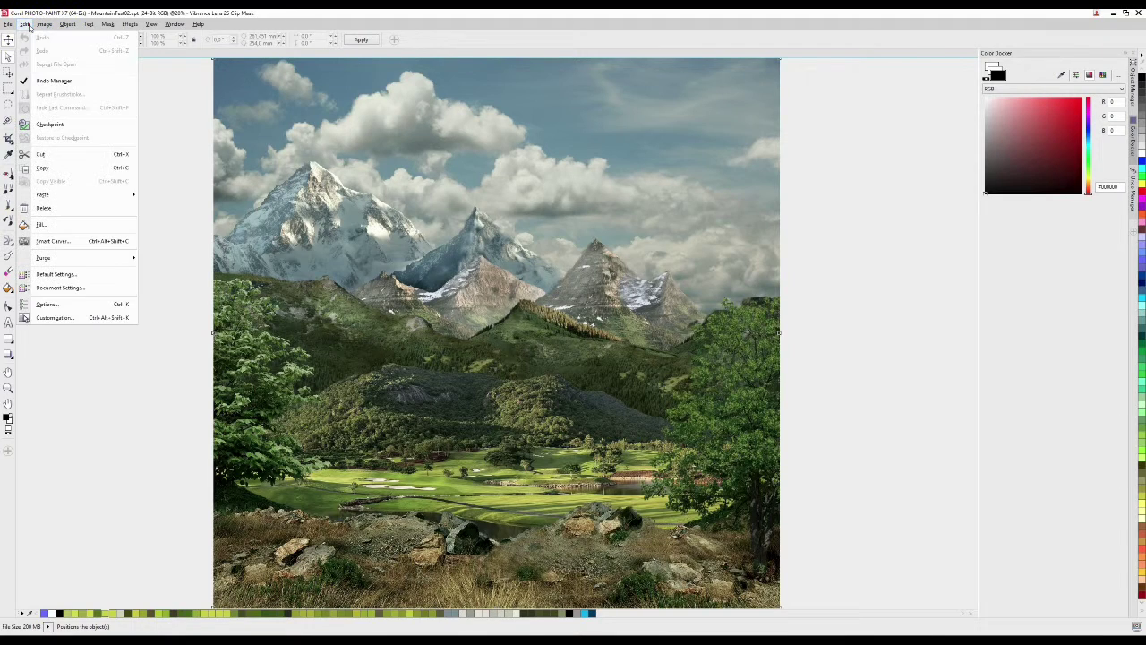
pyautogui.click(44, 24)
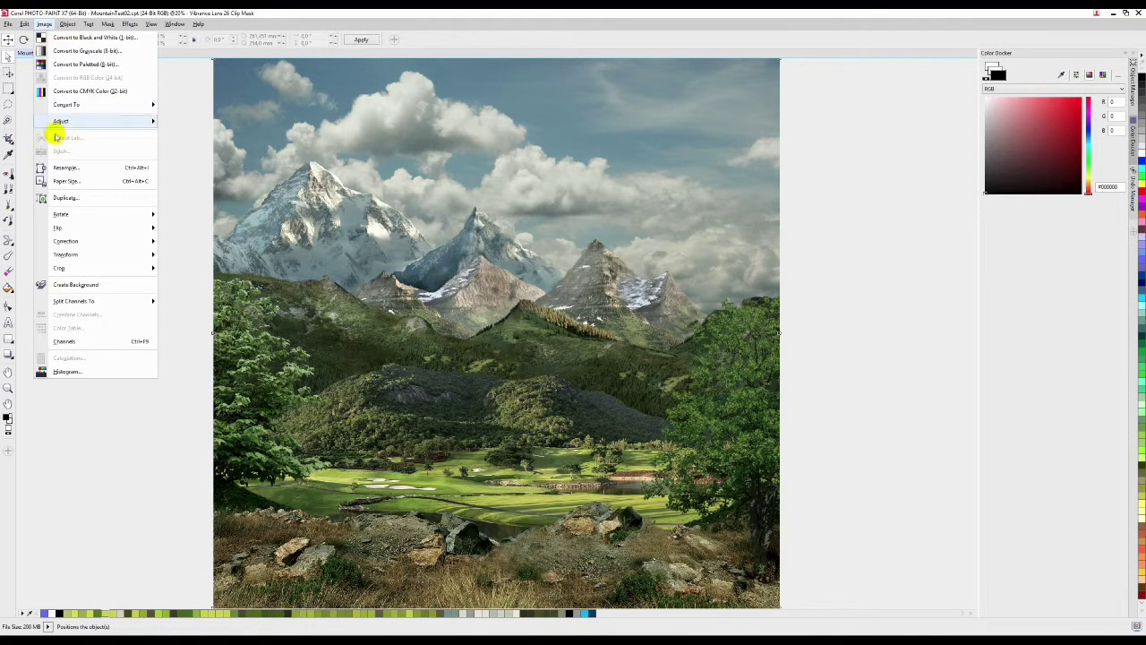
pyautogui.click(67, 181)
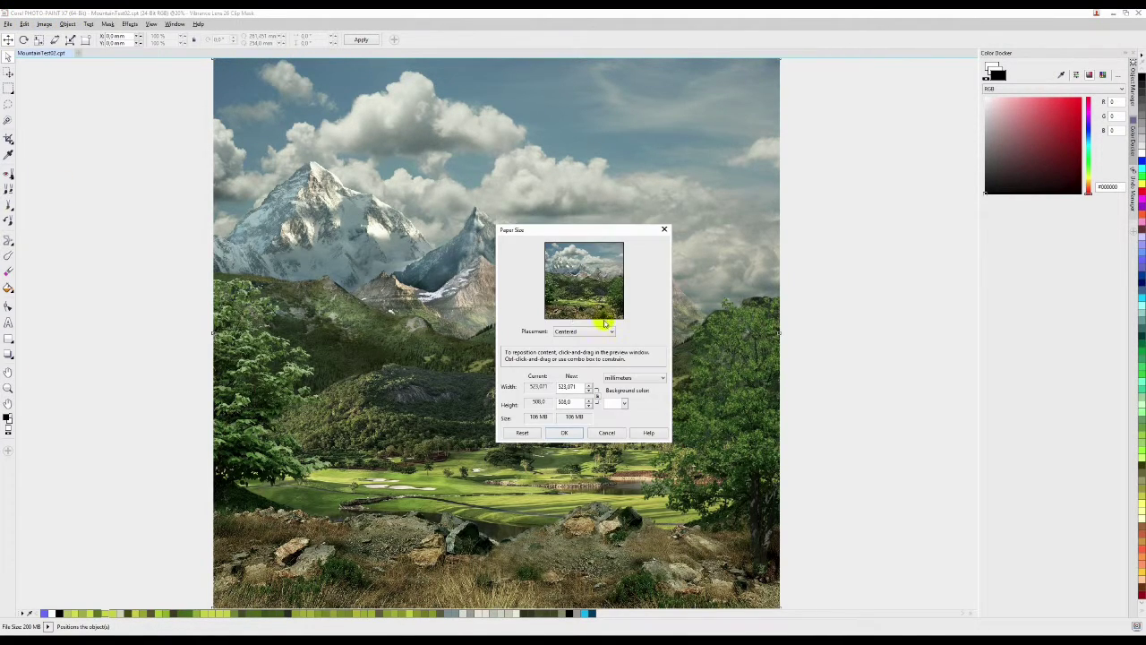
pyautogui.click(627, 378)
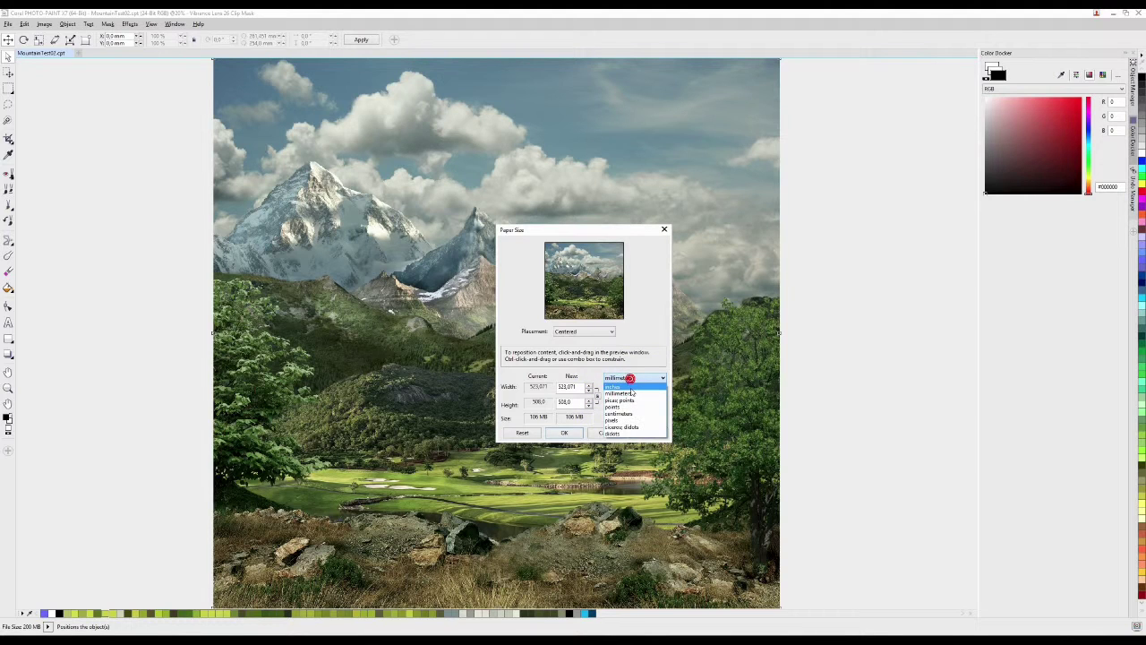
pyautogui.click(631, 391)
pyautogui.click(633, 379)
pyautogui.click(628, 421)
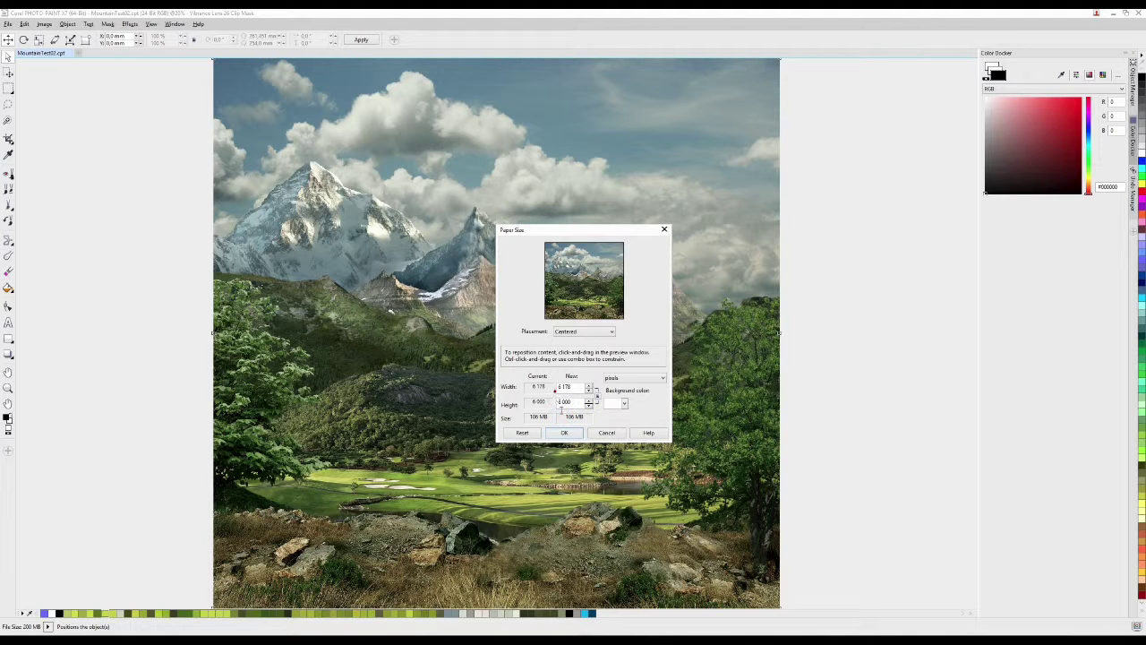
pyautogui.click(605, 433)
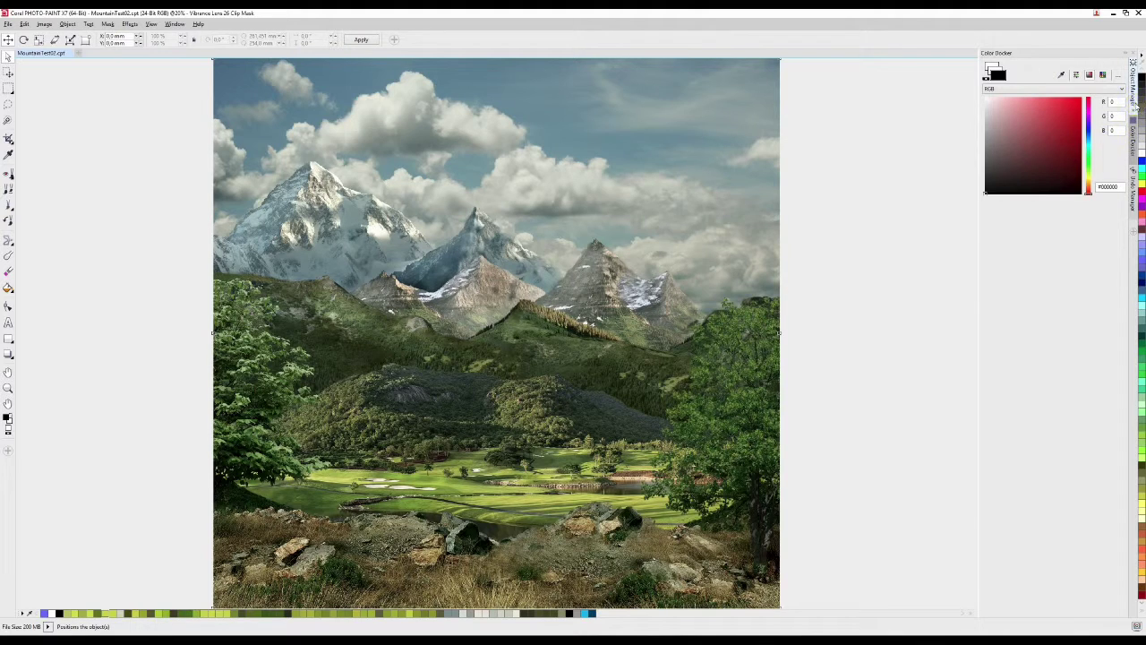
# Show the Object Manager and hide the upper lenses, both tree objects and the rocky foreground objects.
pyautogui.click(1133, 88)
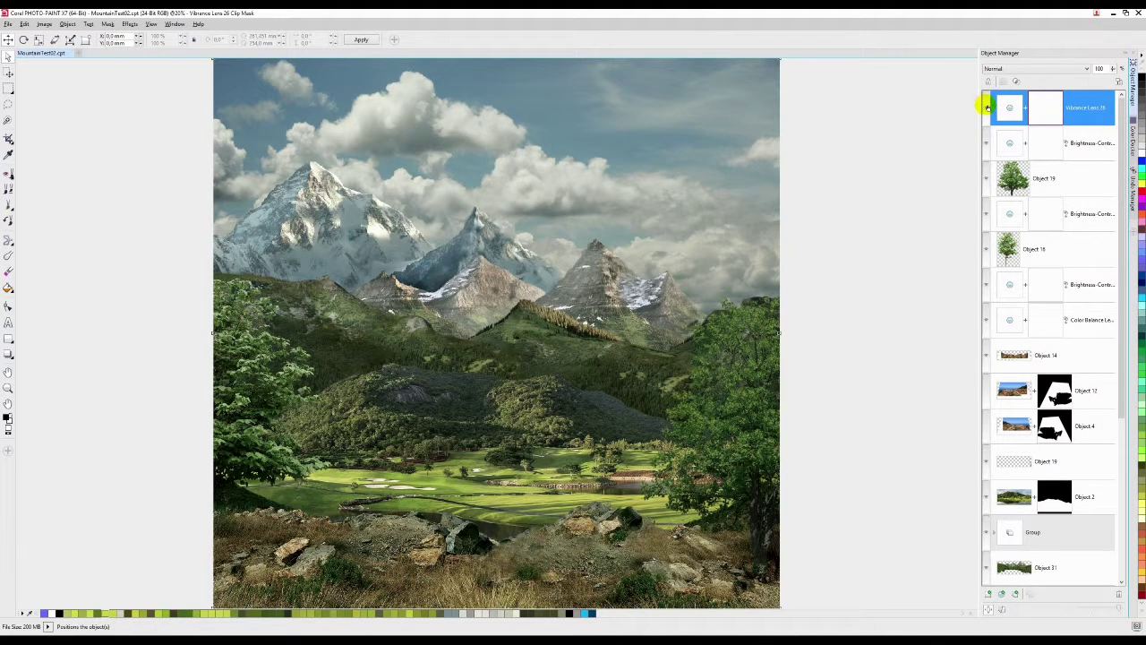
pyautogui.click(986, 180)
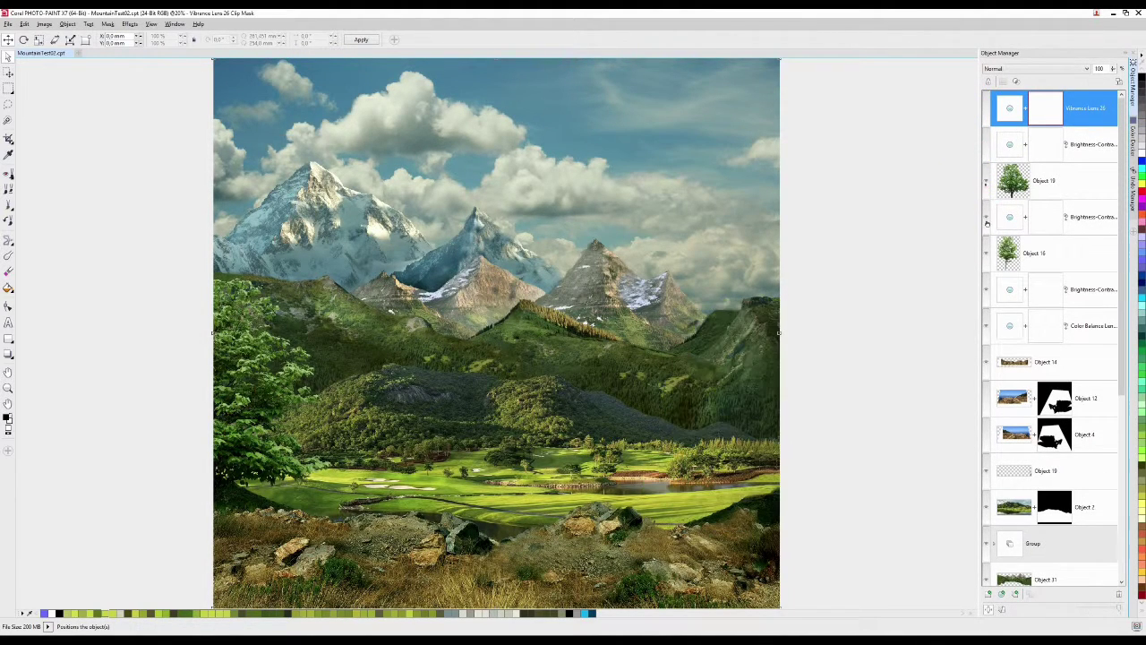
pyautogui.click(991, 253)
pyautogui.click(991, 326)
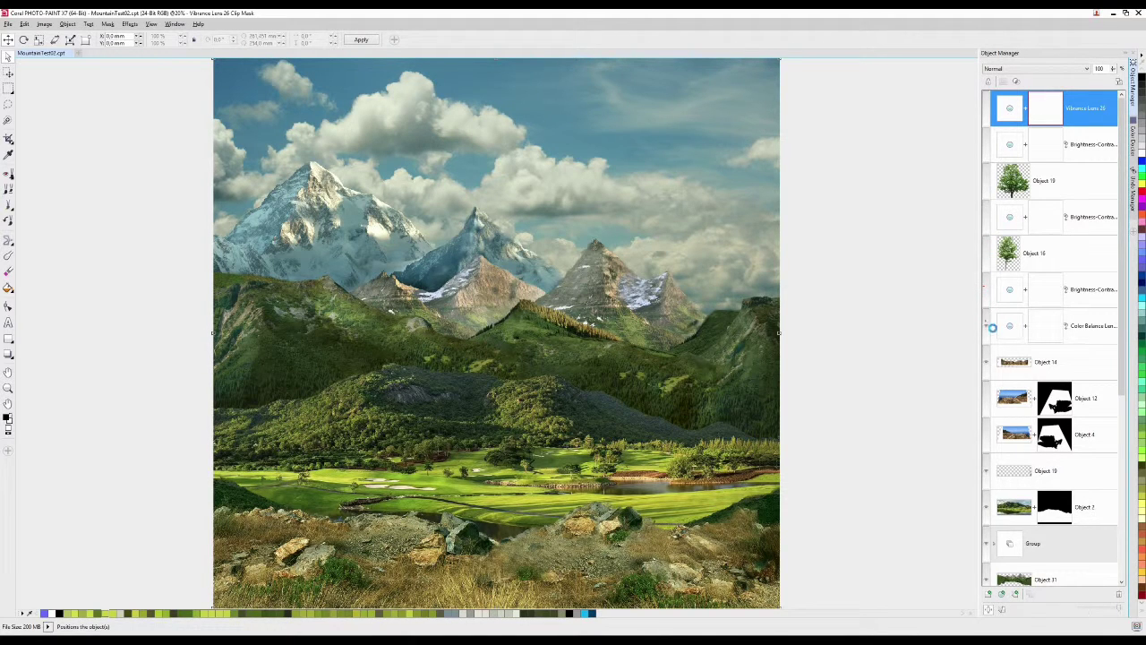
pyautogui.click(985, 391)
# Hide the golf course, forest group, hill and mountain objects above the sky, and switch the Object 6 clouds off and on.
pyautogui.scroll(-2, 986, 443)
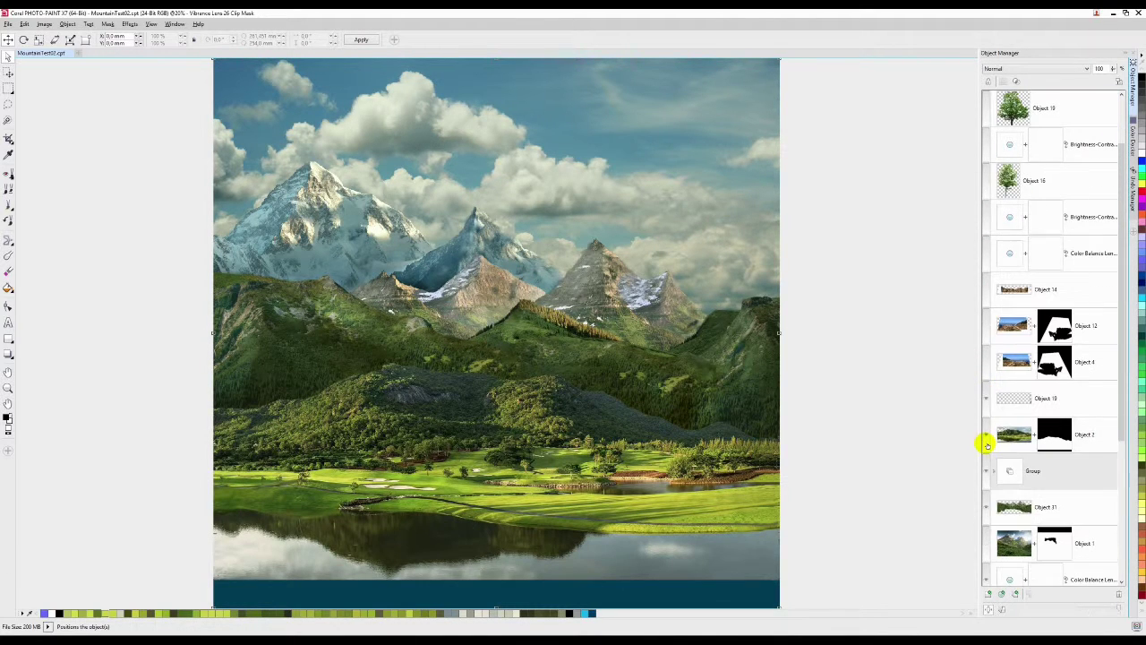
pyautogui.click(987, 402)
pyautogui.click(987, 434)
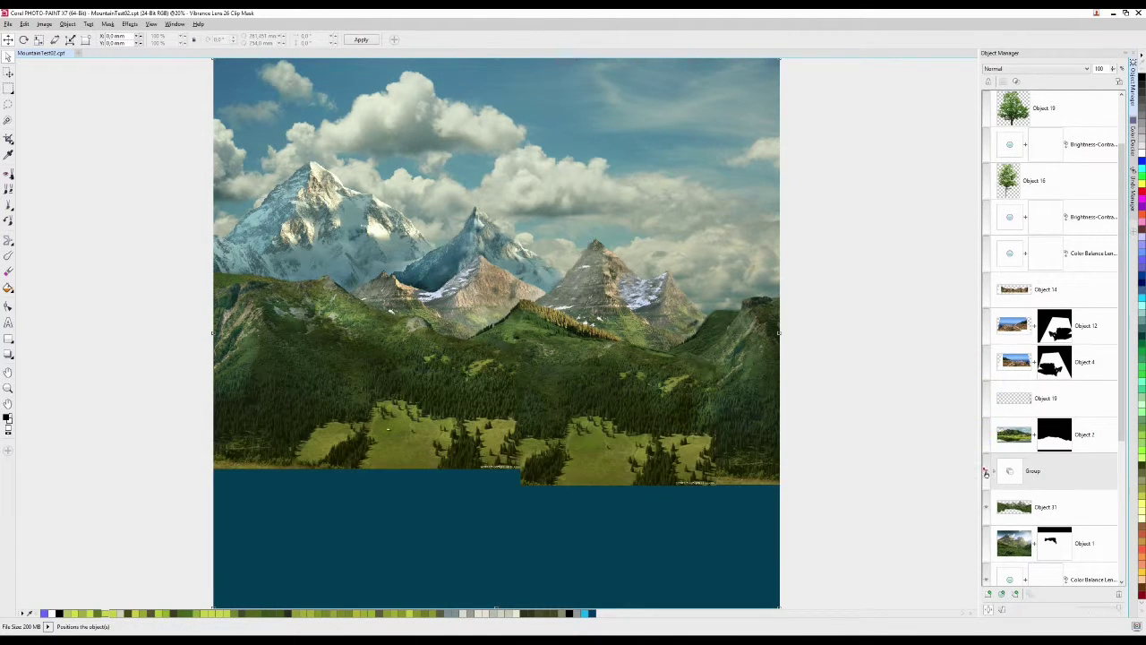
pyautogui.click(987, 471)
pyautogui.scroll(-2, 987, 473)
pyautogui.click(987, 435)
pyautogui.scroll(-2, 989, 462)
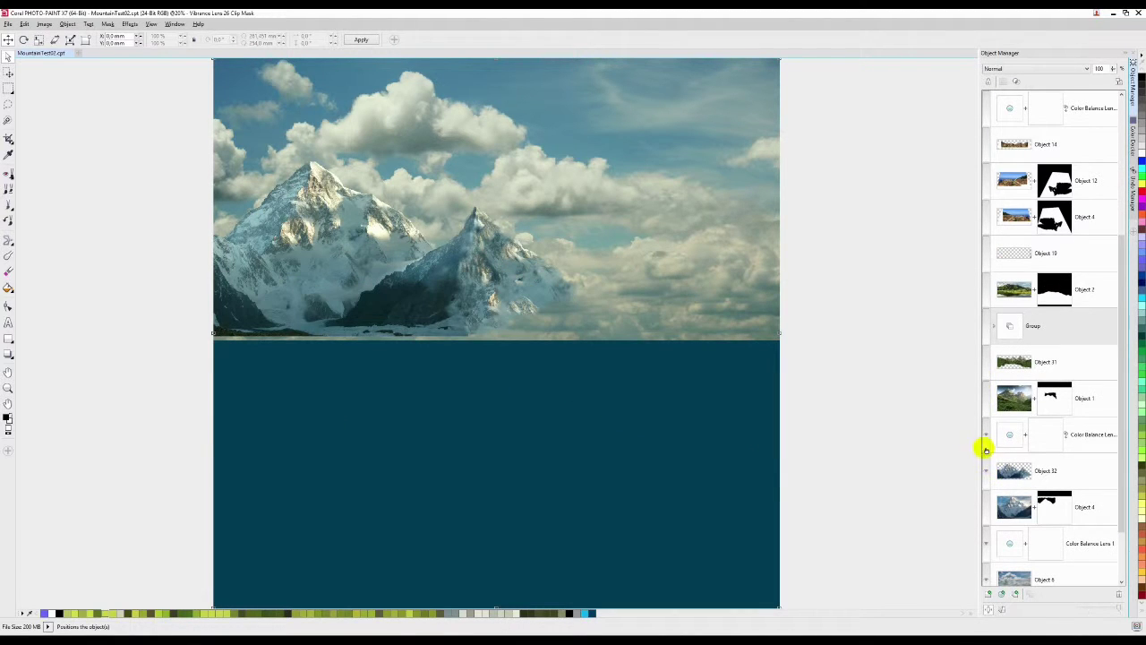
pyautogui.click(987, 471)
pyautogui.scroll(-2, 986, 473)
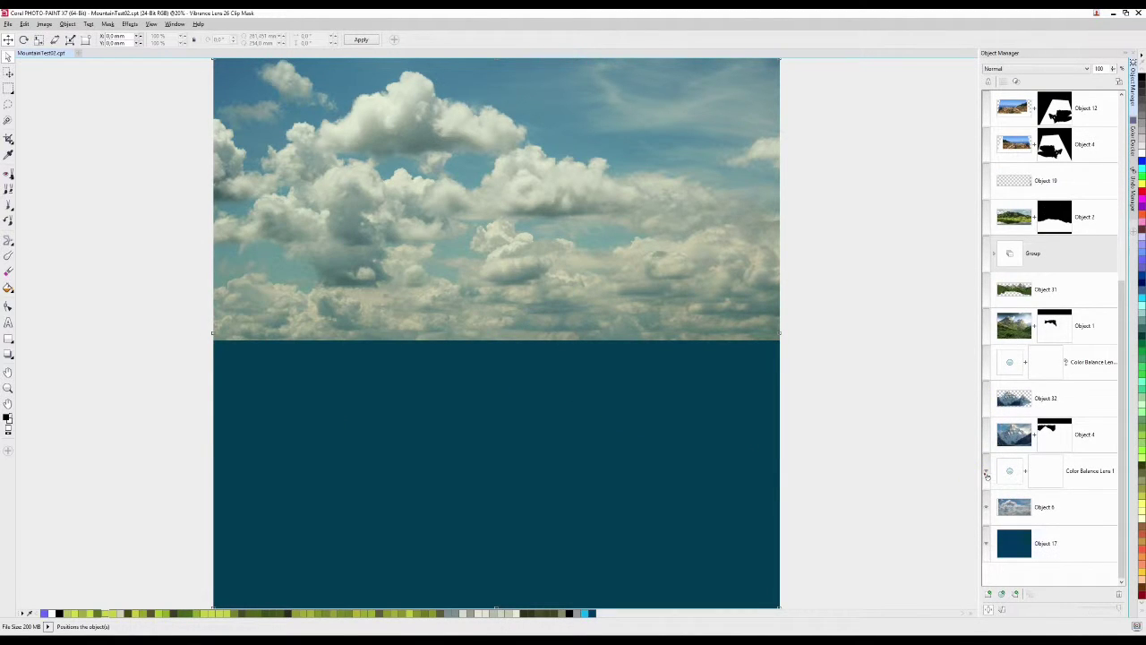
pyautogui.click(989, 509)
pyautogui.click(989, 509)
# Disable and re-enable the clip mask of the snowy mountain in Object 4 to compare it, and hide the object.
pyautogui.click(1048, 440)
pyautogui.rightClick(1046, 442)
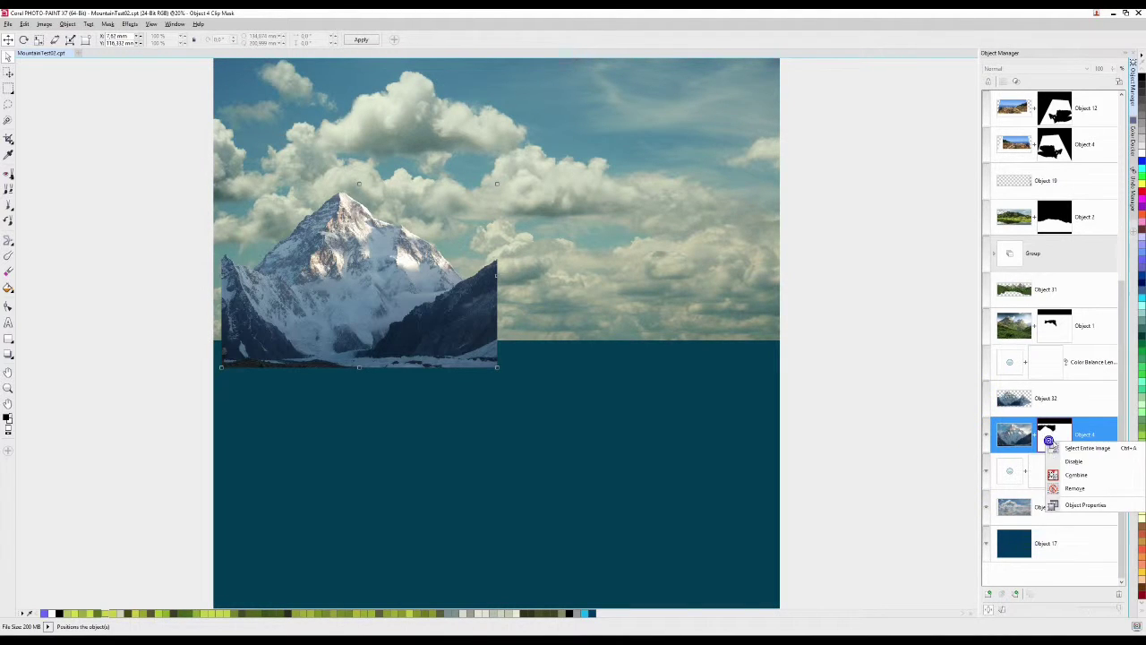
pyautogui.click(1074, 460)
pyautogui.rightClick(1046, 428)
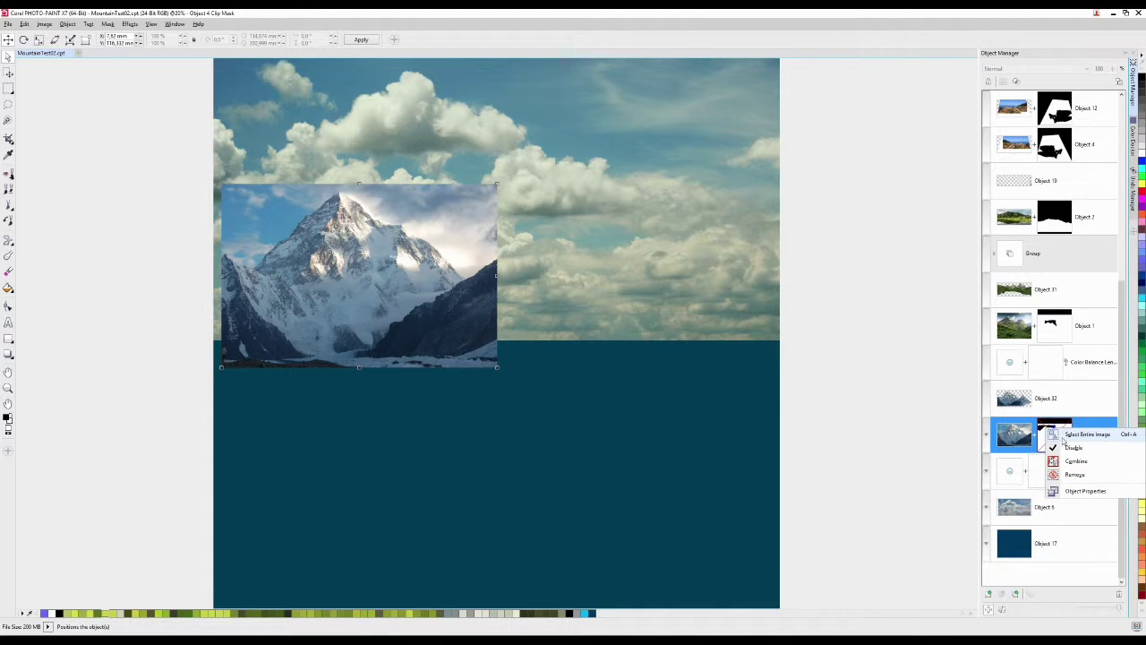
pyautogui.click(1074, 447)
pyautogui.scroll(1, 678, 350)
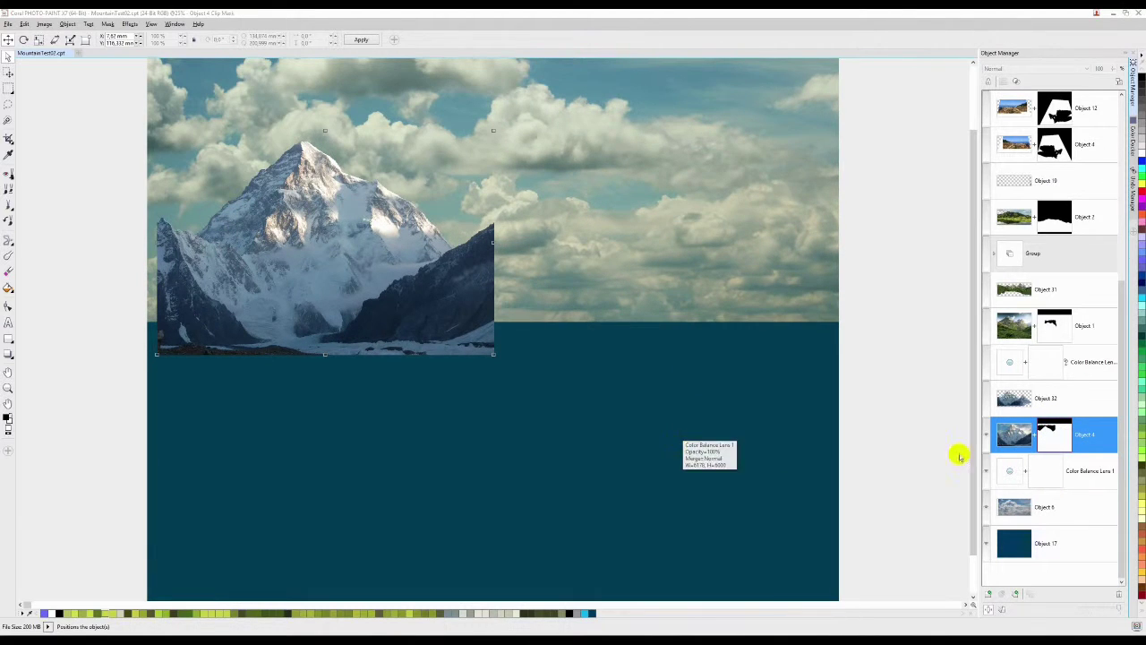
pyautogui.click(987, 433)
# Show Object 32, the Color Balance lens above it and Object 1, and toggle Object 1's clip mask off and on.
pyautogui.click(989, 399)
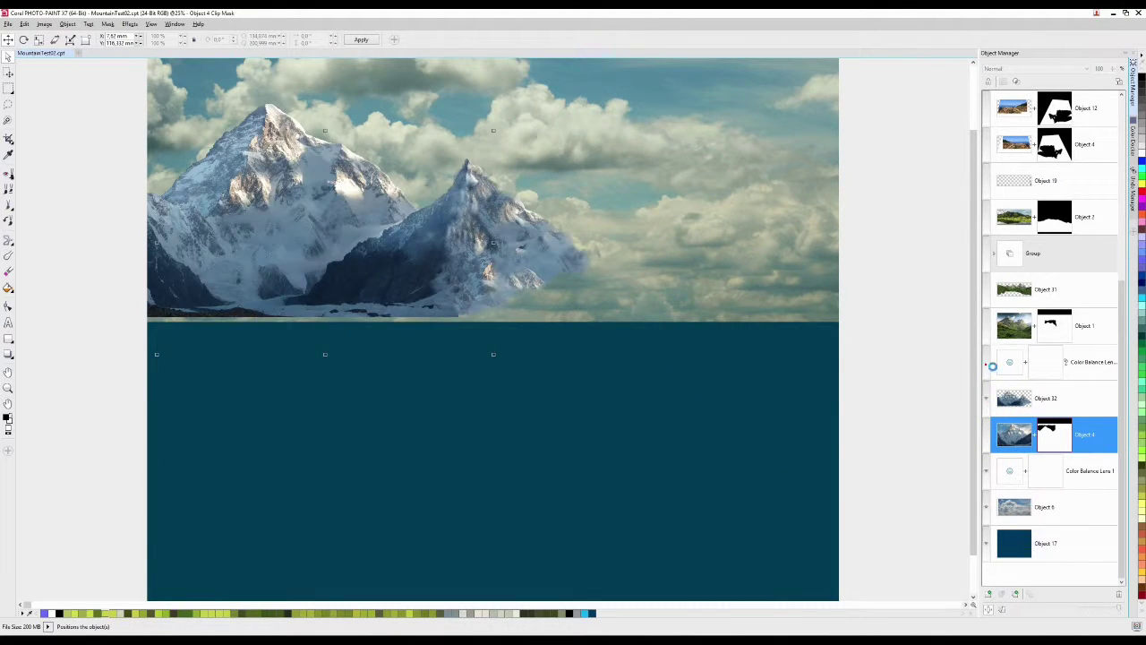
pyautogui.click(987, 327)
pyautogui.rightClick(1055, 326)
pyautogui.click(1066, 344)
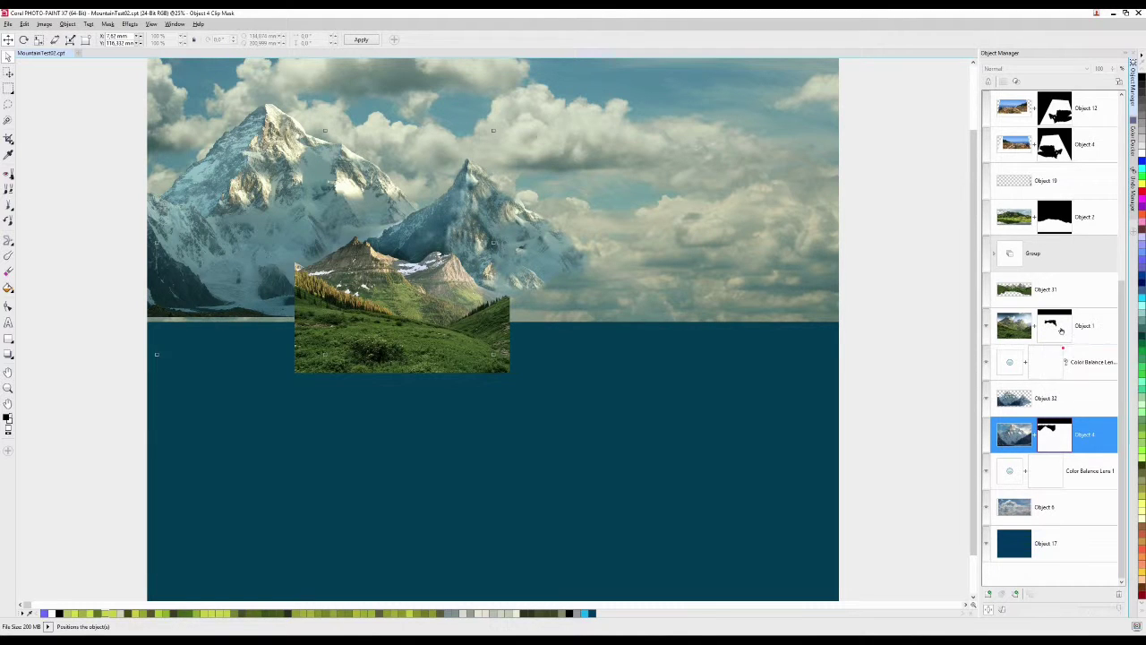
pyautogui.rightClick(1059, 331)
pyautogui.click(1071, 348)
pyautogui.rightClick(1053, 334)
pyautogui.click(1074, 346)
pyautogui.rightClick(1052, 327)
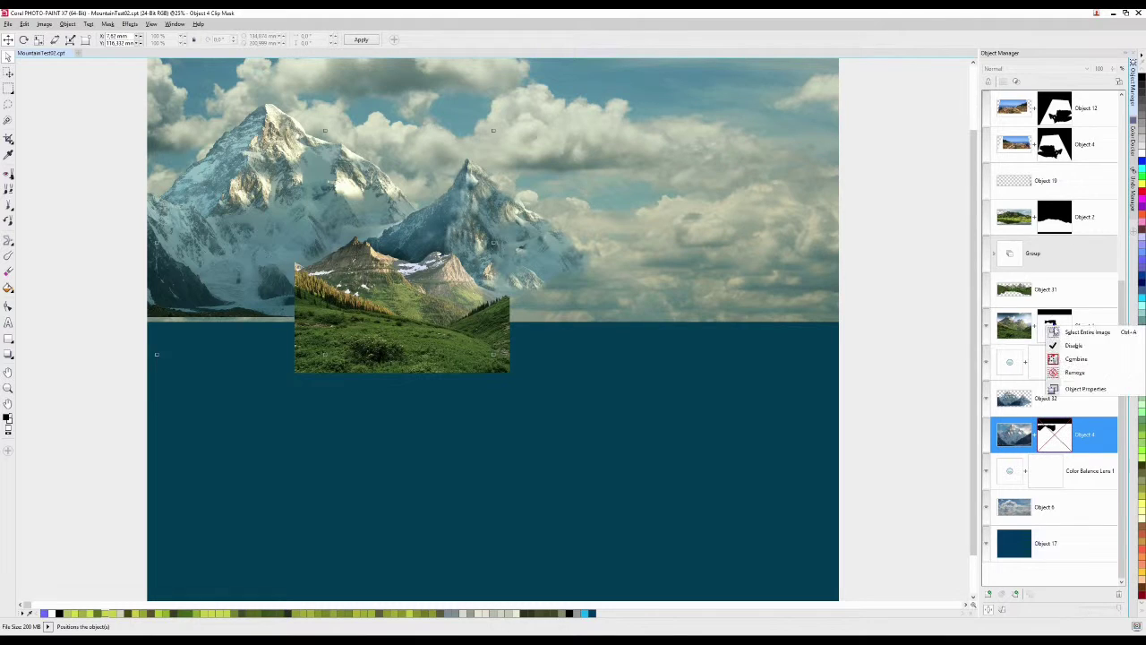
pyautogui.click(1071, 346)
# Toggle Object 1's visibility and show Object 31, the forest hill group and the Object 2 golf course.
pyautogui.click(987, 326)
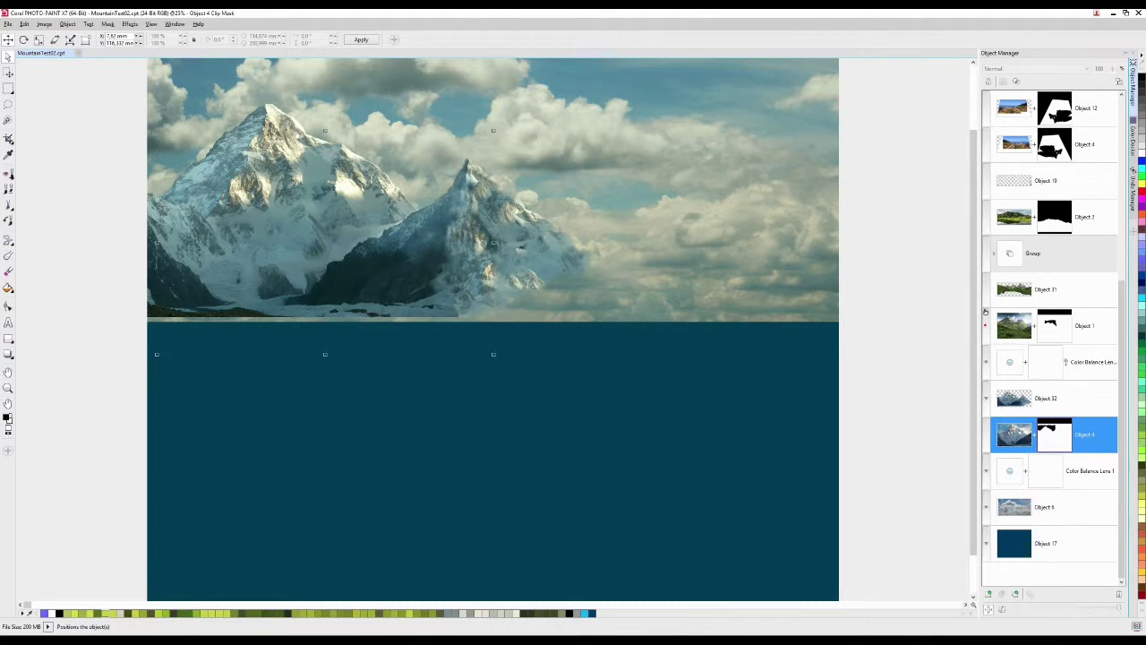
pyautogui.click(985, 300)
pyautogui.click(985, 254)
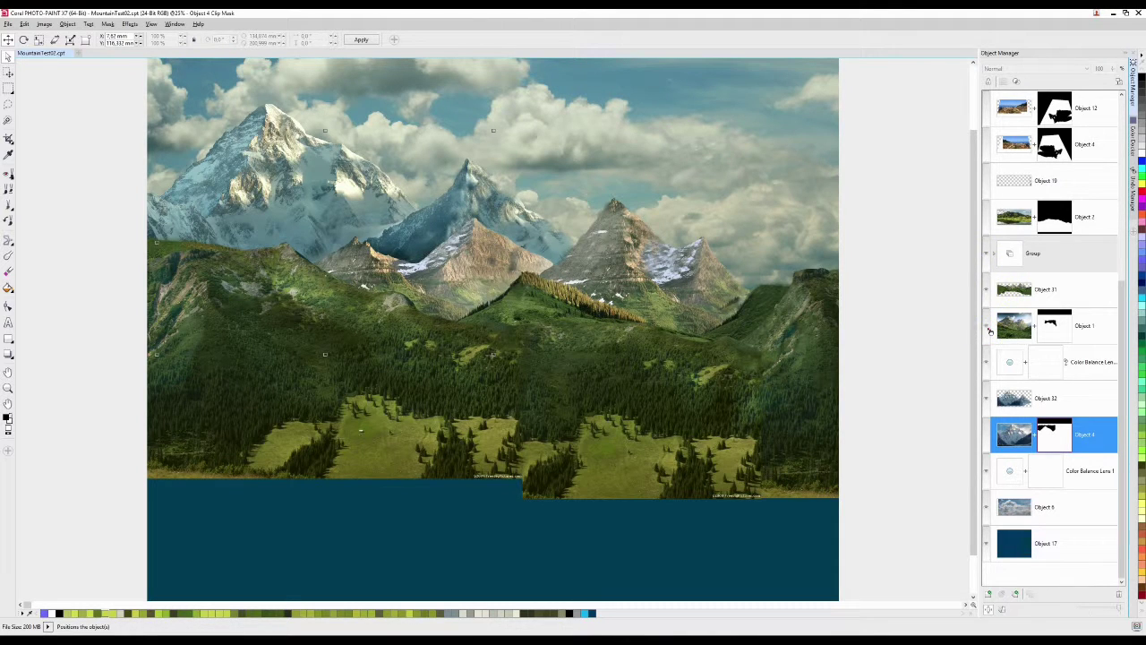
pyautogui.scroll(1, 990, 331)
pyautogui.click(990, 260)
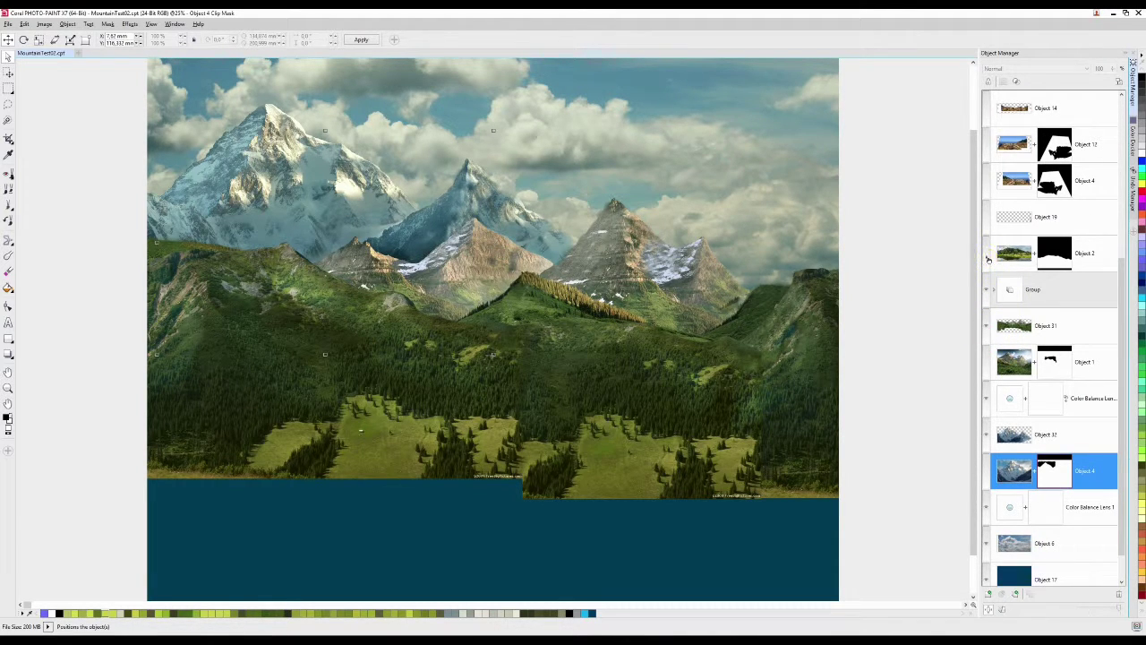
# Expand the forest hill group, switch its member objects off and on to inspect them, and collapse the group.
pyautogui.click(989, 290)
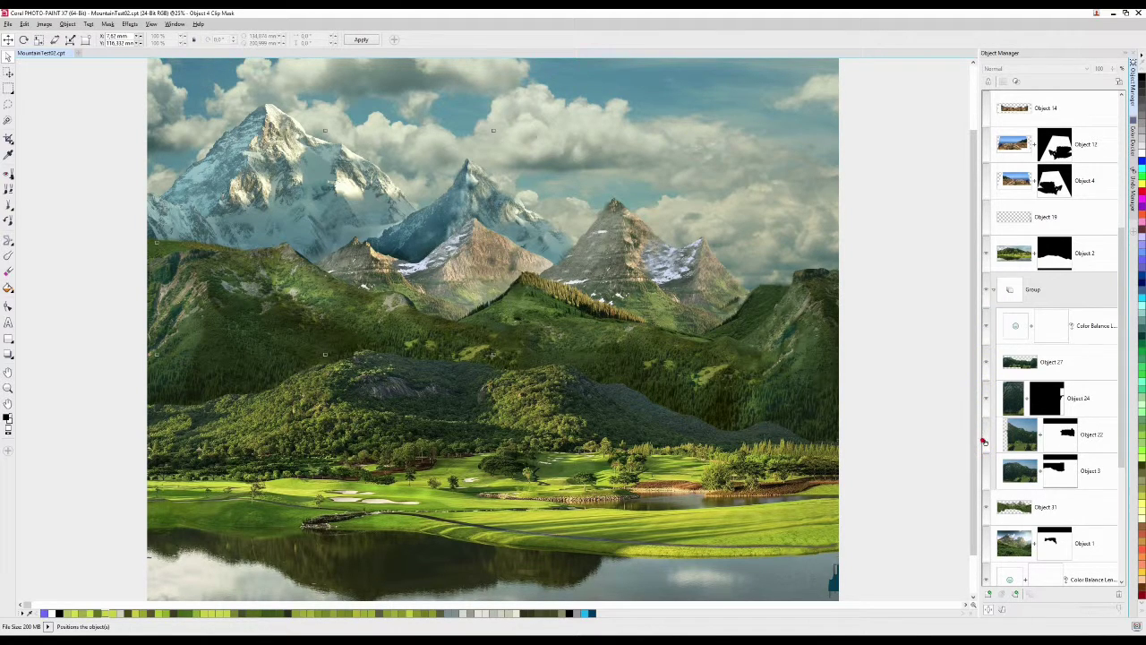
pyautogui.click(986, 365)
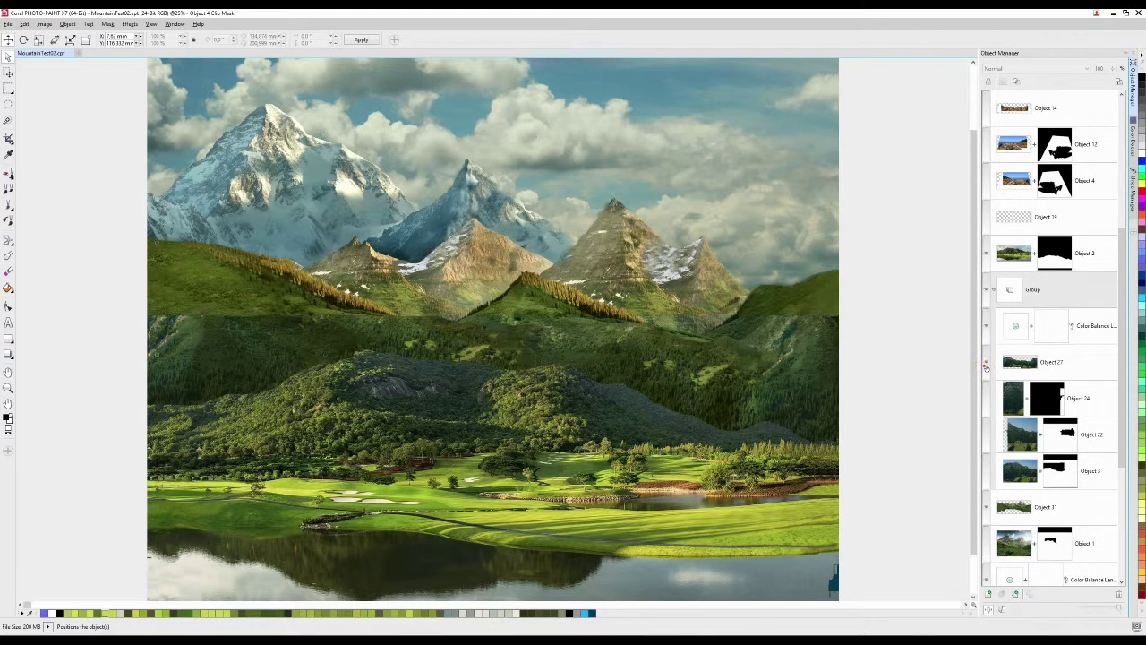
pyautogui.click(985, 365)
pyautogui.click(994, 289)
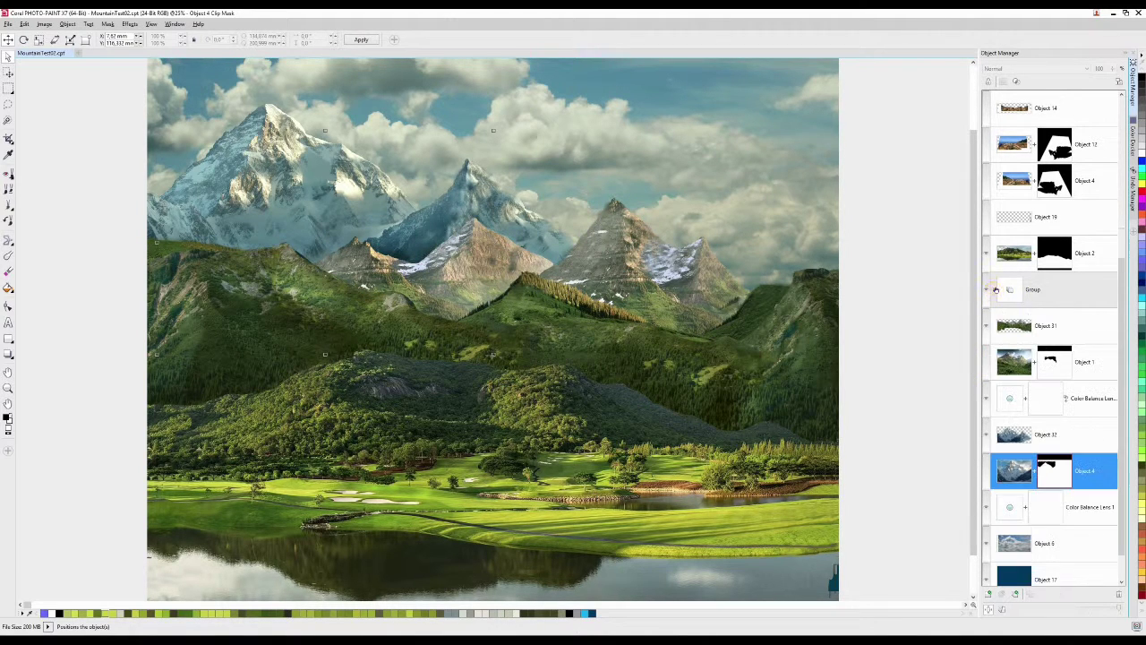
pyautogui.scroll(2, 988, 221)
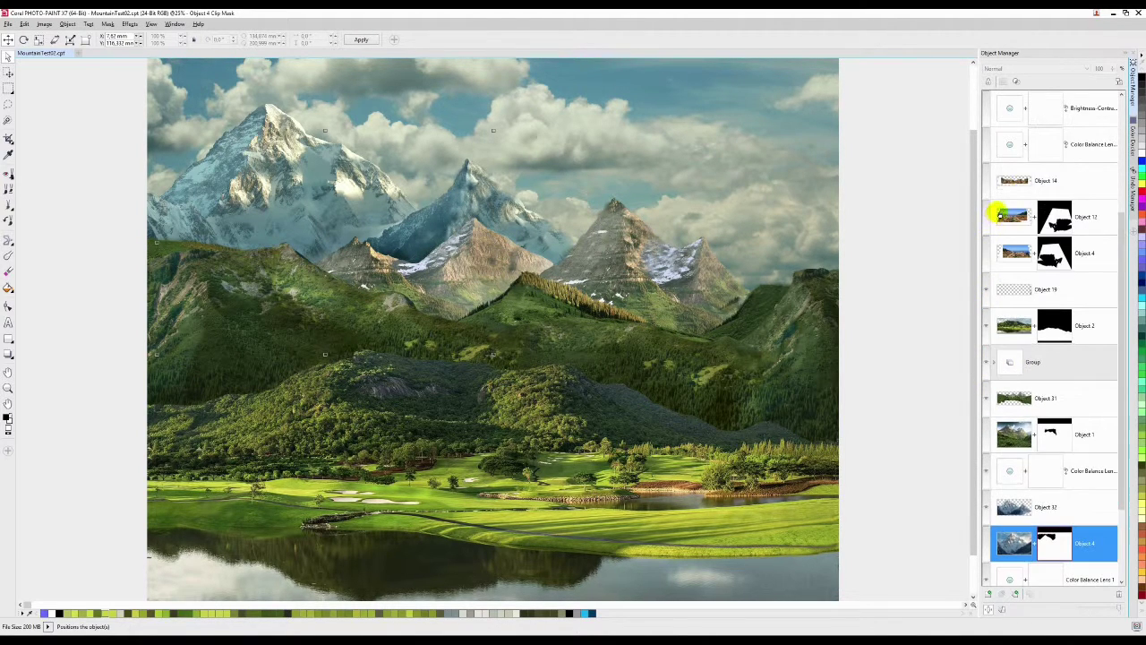
# Show the rocky foreground made of Object 4, Object 12 and Object 14.
pyautogui.click(987, 180)
pyautogui.scroll(2, 987, 180)
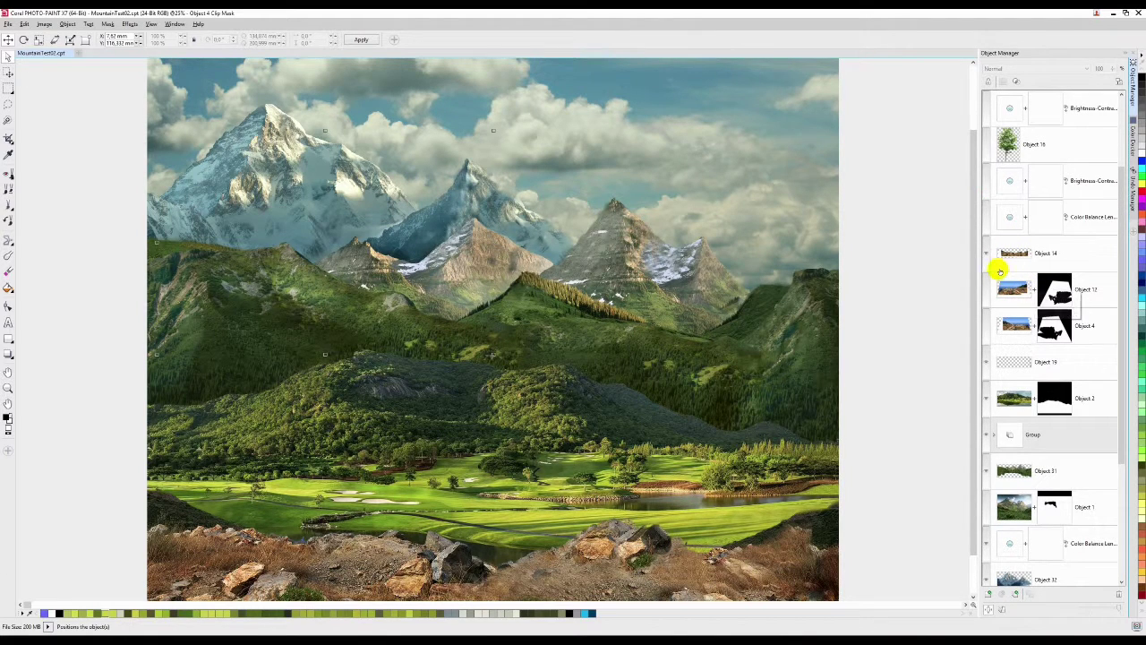
pyautogui.click(986, 287)
pyautogui.scroll(1, 988, 296)
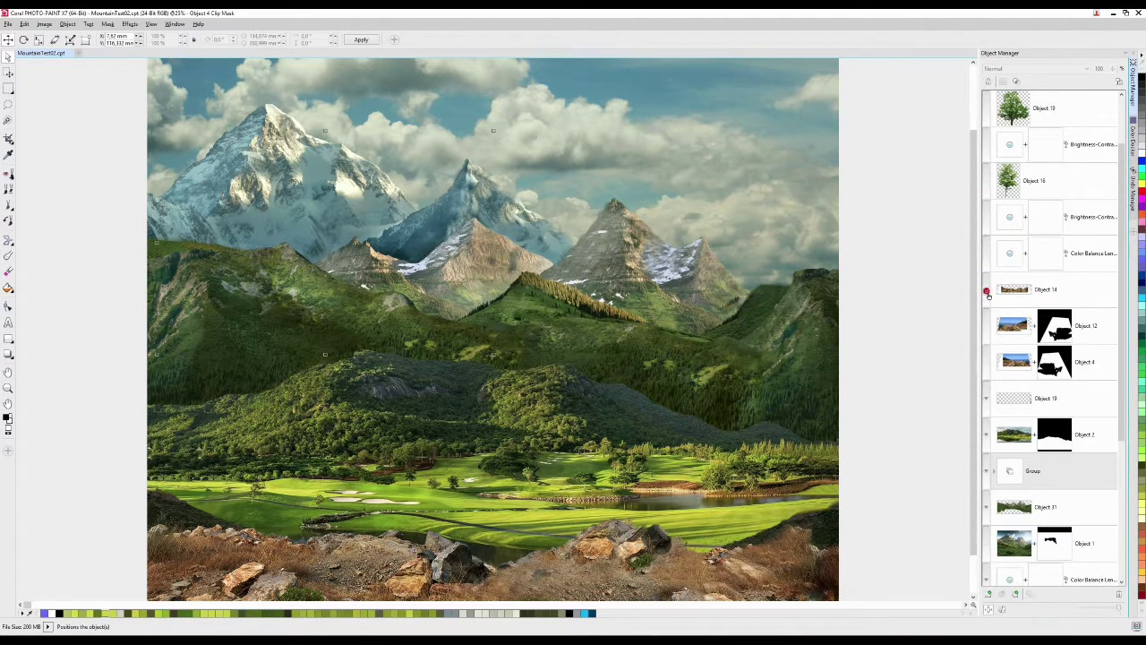
# Show both foreground trees, their Color Balance and Brightness-Contrast lenses, and the topmost Vibrance lens.
pyautogui.click(989, 215)
pyautogui.click(987, 183)
pyautogui.scroll(1, 987, 183)
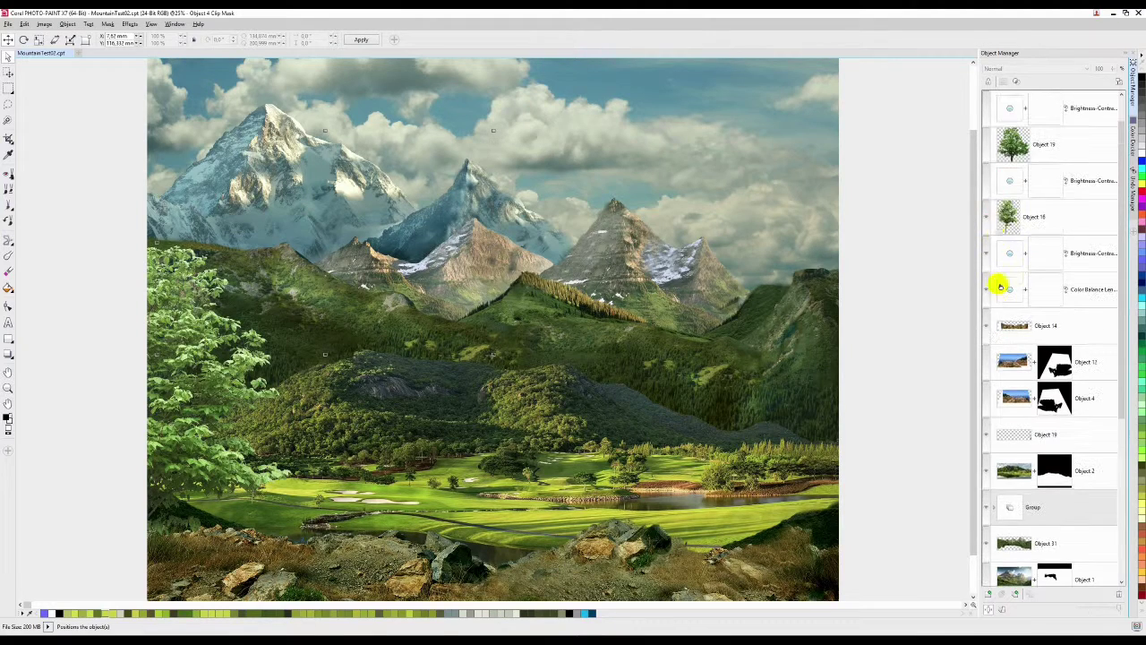
pyautogui.click(989, 144)
pyautogui.scroll(1, 989, 154)
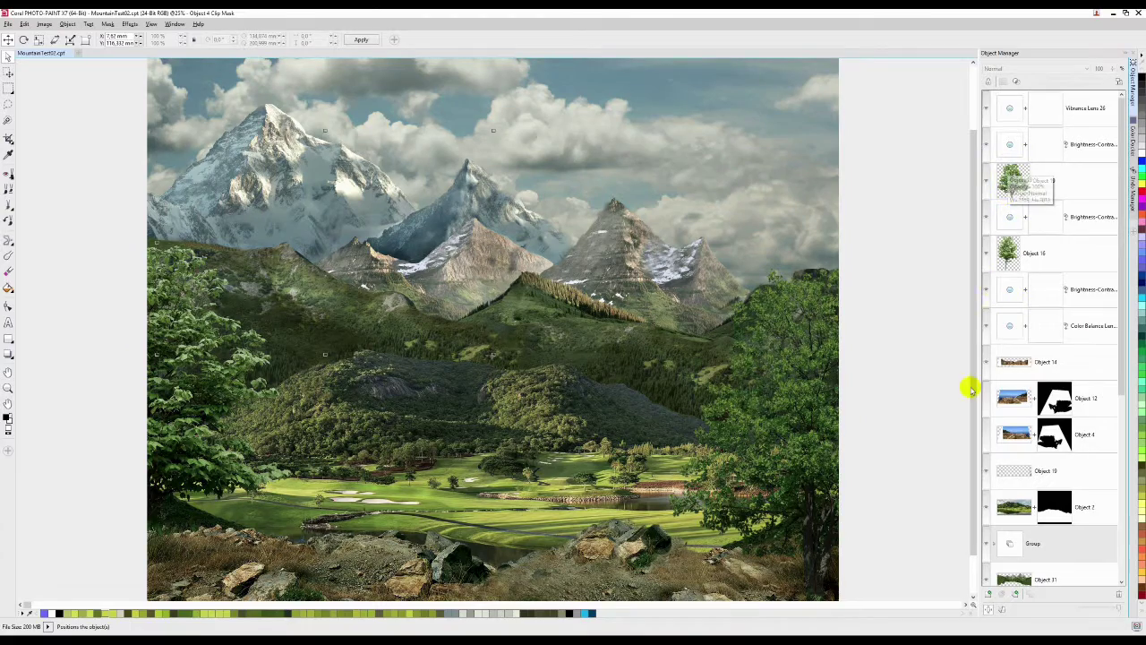
# Examine the complete matte painting up close and as a whole, from the clouds and snowy peaks to the golf course, rocks and trees.
pyautogui.moveTo(675, 414); pyautogui.dragTo(673, 315)
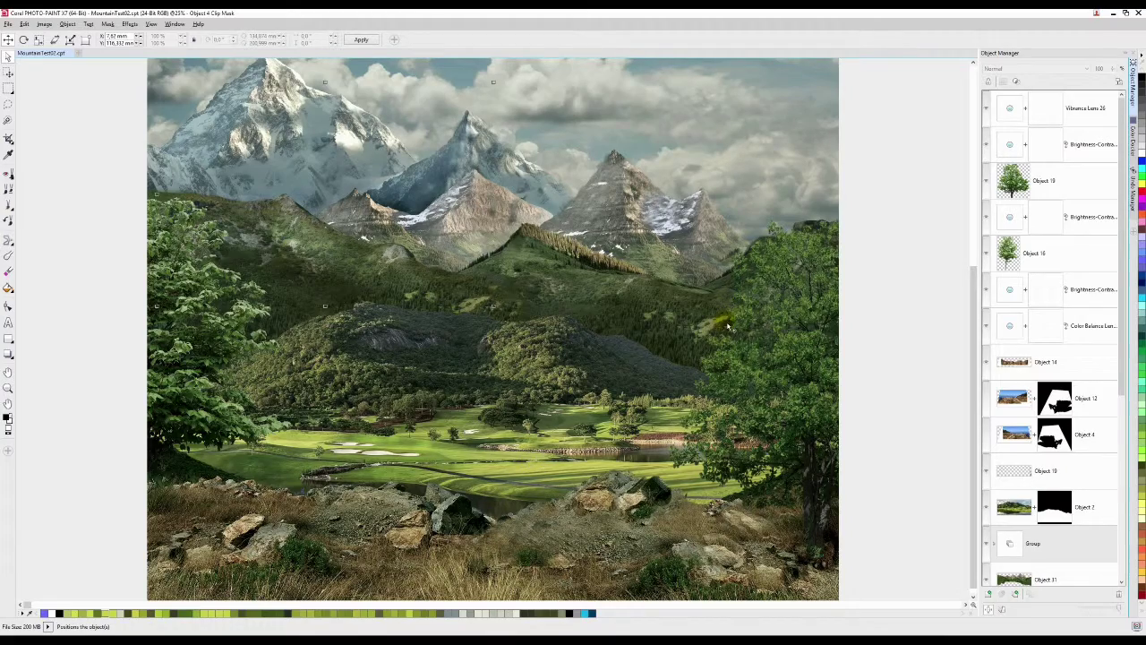
pyautogui.scroll(1, 731, 324)
pyautogui.moveTo(632, 181); pyautogui.dragTo(616, 455)
pyautogui.moveTo(401, 295); pyautogui.dragTo(772, 582)
pyautogui.scroll(4, 772, 584)
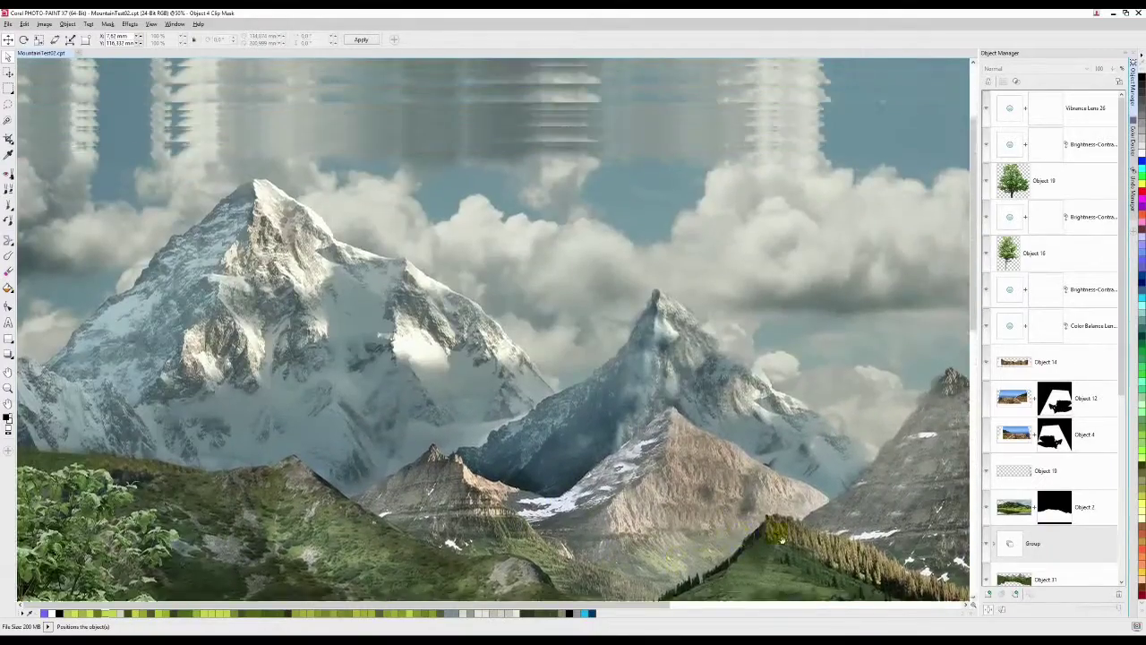
pyautogui.hscroll(5, 511, 403)
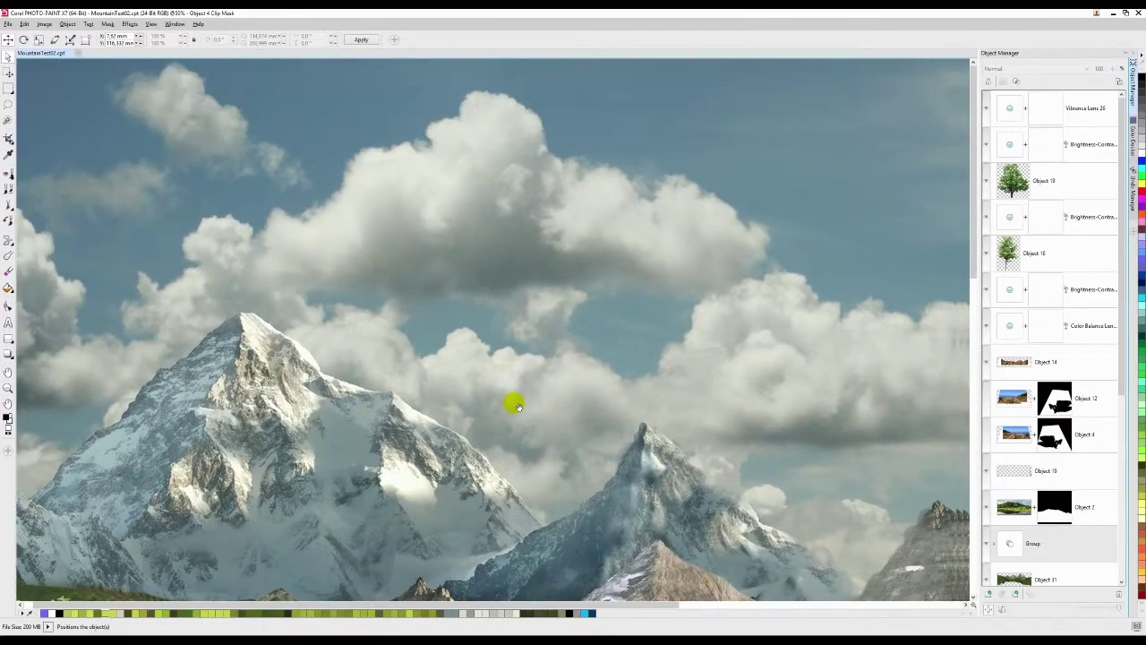
pyautogui.scroll(-8, 424, 418)
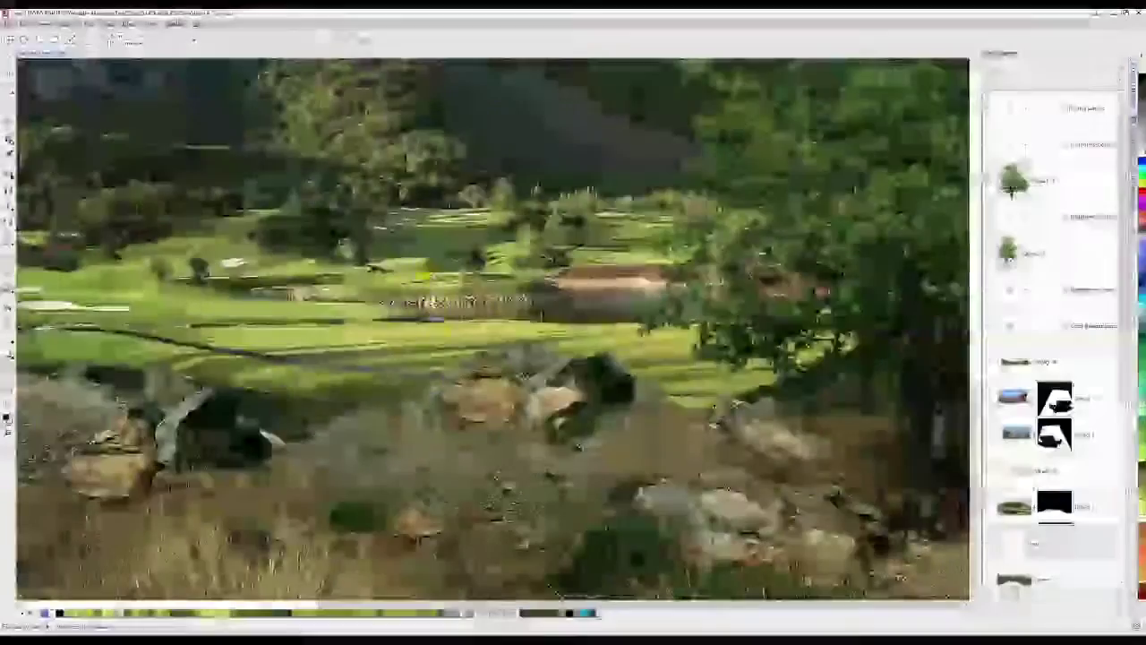
pyautogui.hscroll(-5, 632, 332)
pyautogui.scroll(-1, 553, 382)
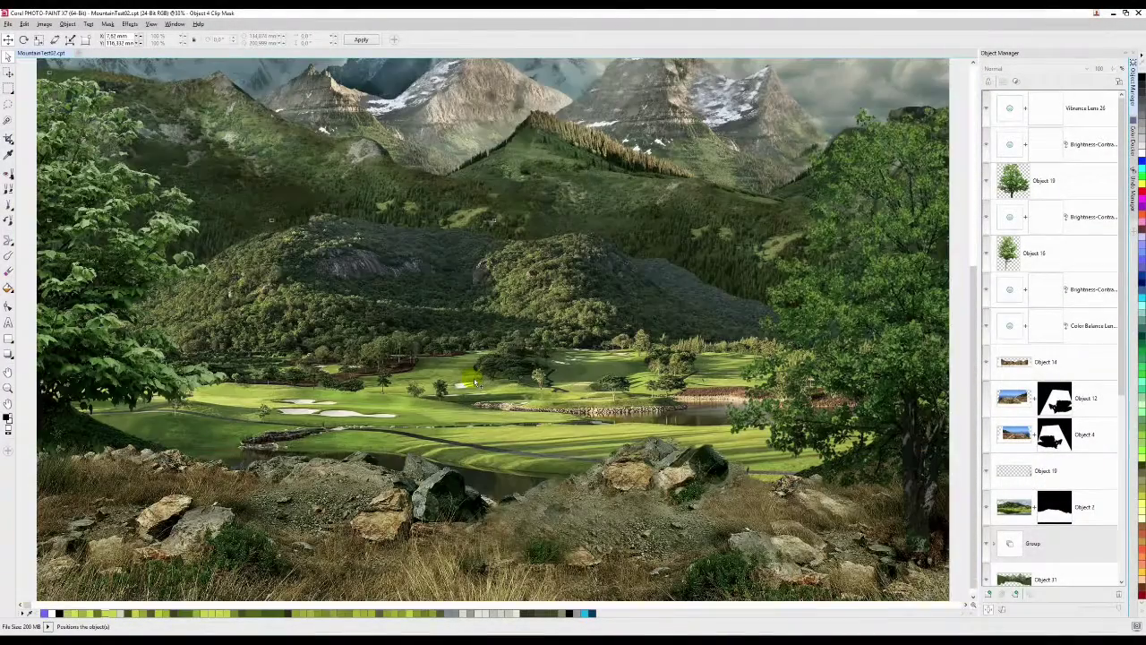
pyautogui.scroll(-1, 474, 382)
pyautogui.scroll(-2, 474, 383)
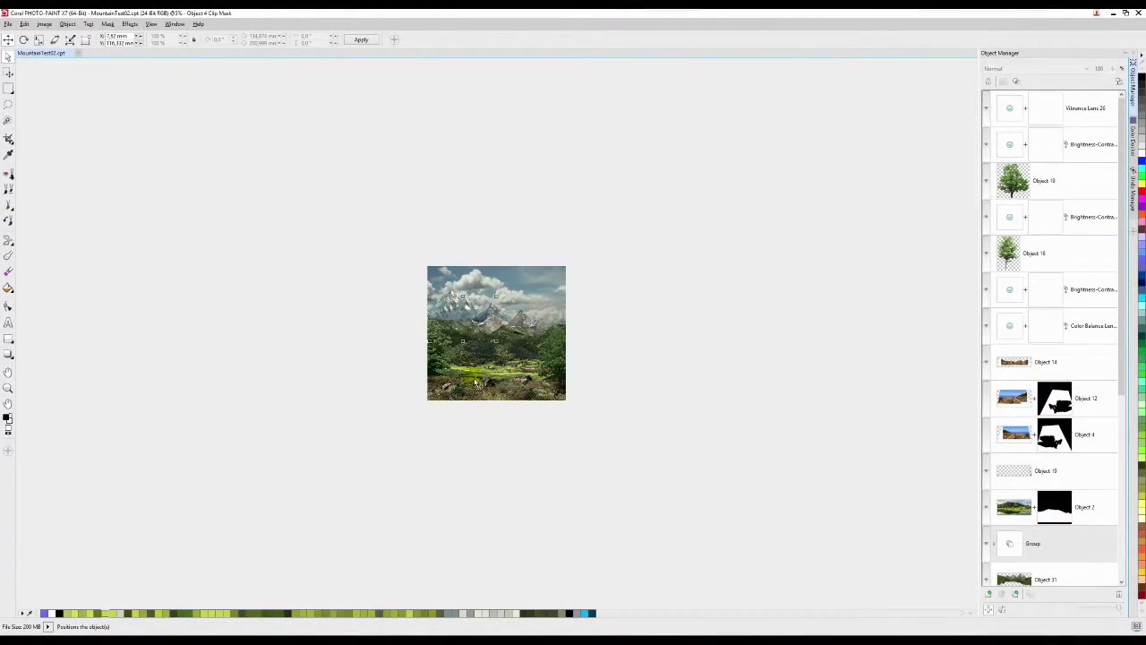
pyautogui.scroll(2, 475, 383)
pyautogui.moveTo(444, 380); pyautogui.dragTo(434, 457)
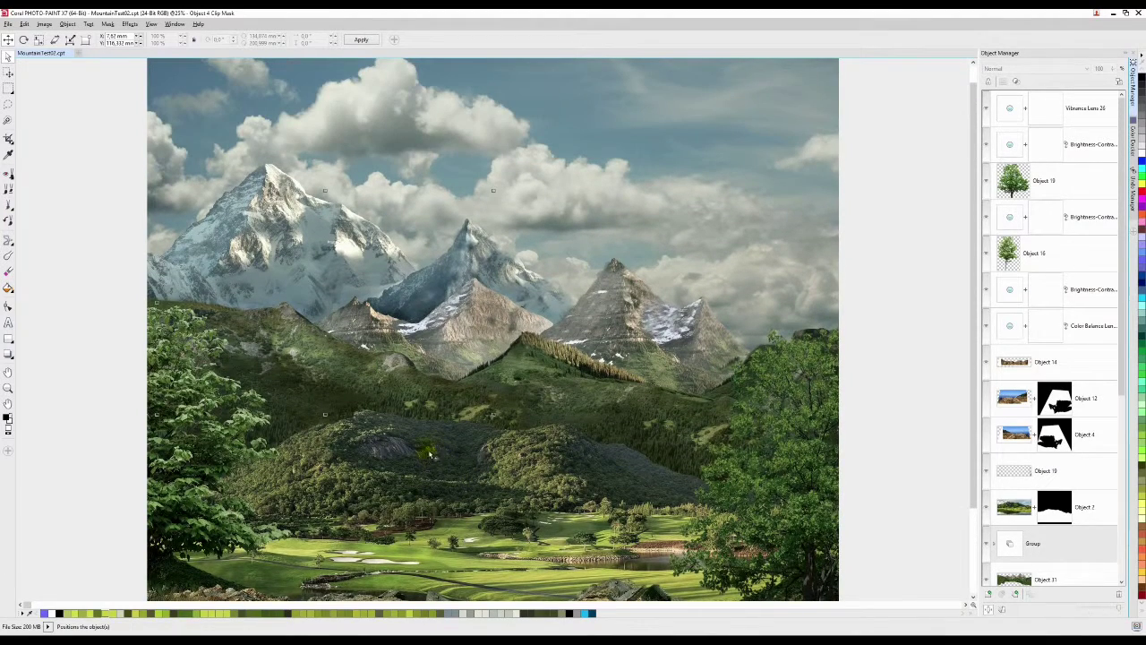